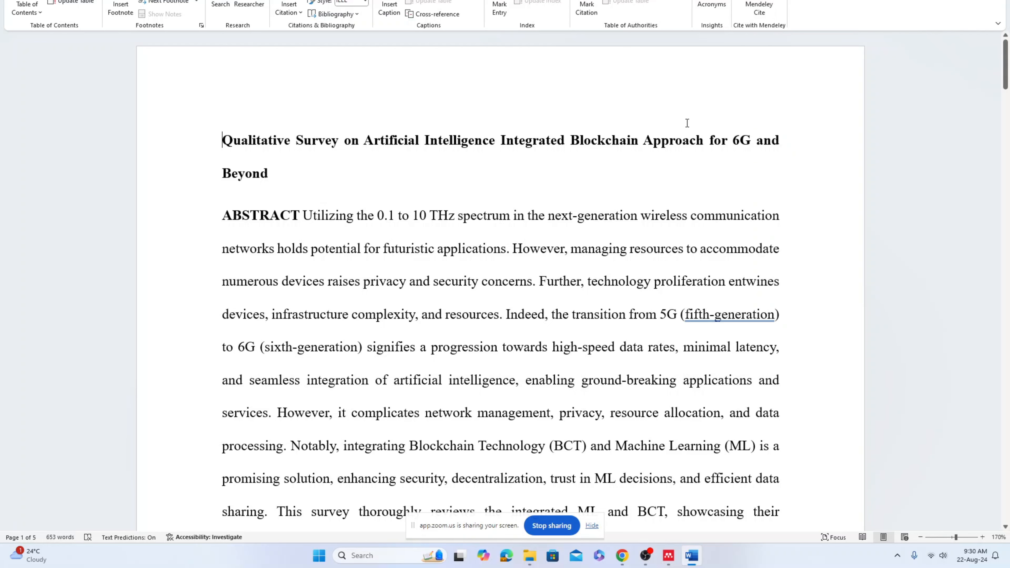
Review the manuscript's title and introduction to locate the \cite placeholders
{"action": "left_click_drag", "start_coordinate": [223, 141], "coordinate": [781, 144]}
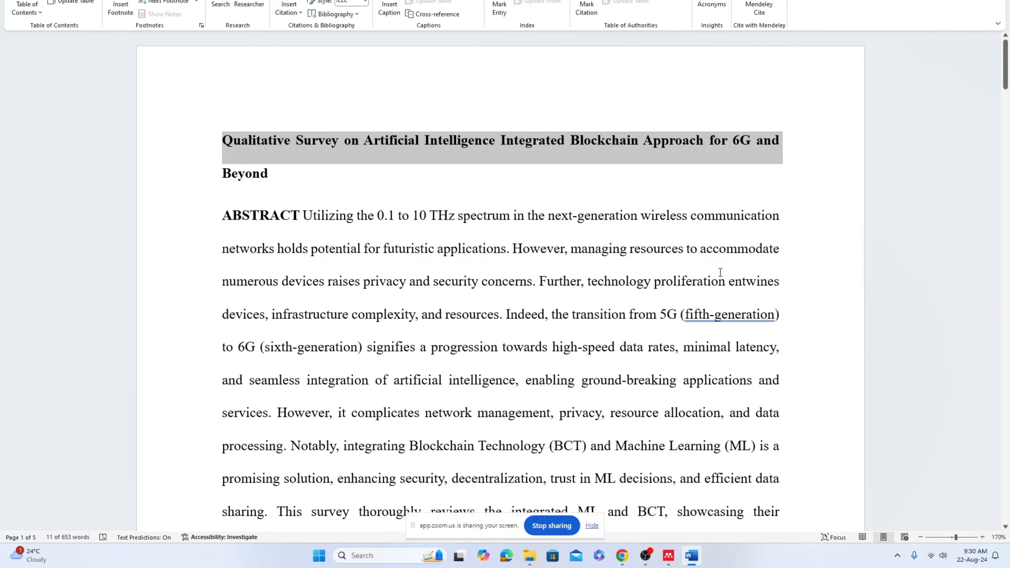
{"action": "scroll", "coordinate": [720, 272], "scroll_direction": "down", "scroll_amount": 15}
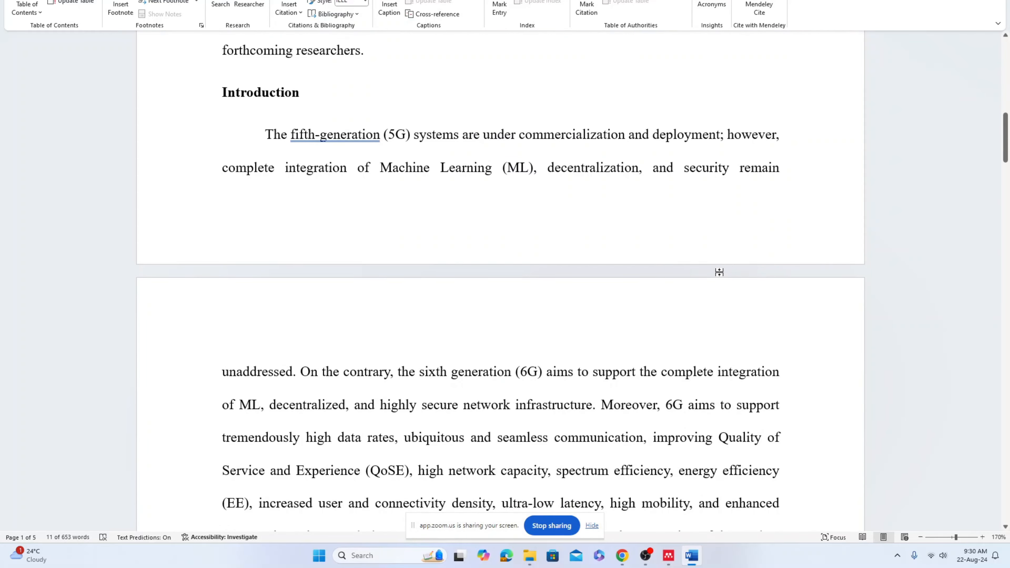
{"action": "scroll", "coordinate": [720, 272], "scroll_direction": "down", "scroll_amount": 3}
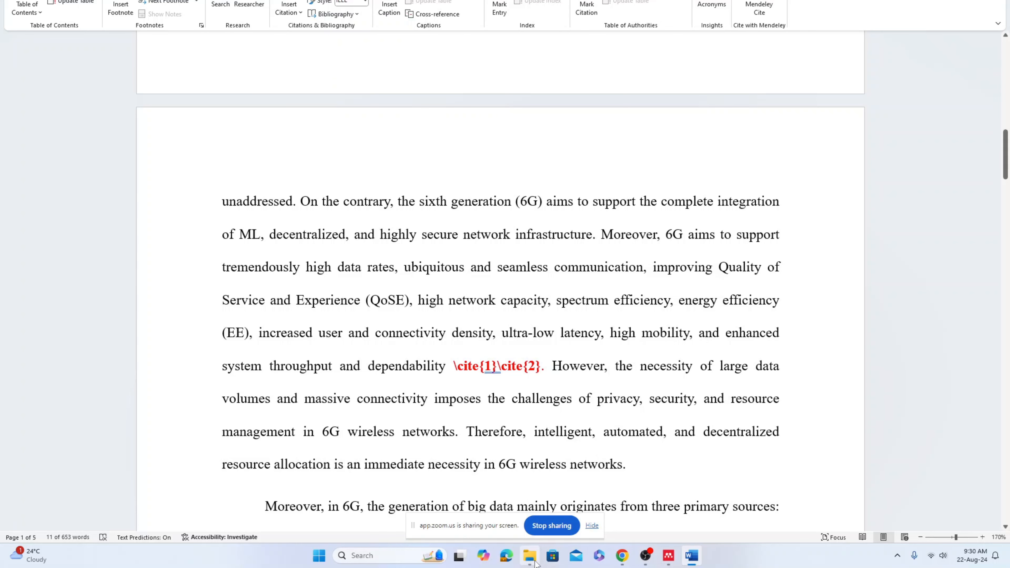
{"action": "scroll", "coordinate": [661, 368], "scroll_direction": "down", "scroll_amount": 4}
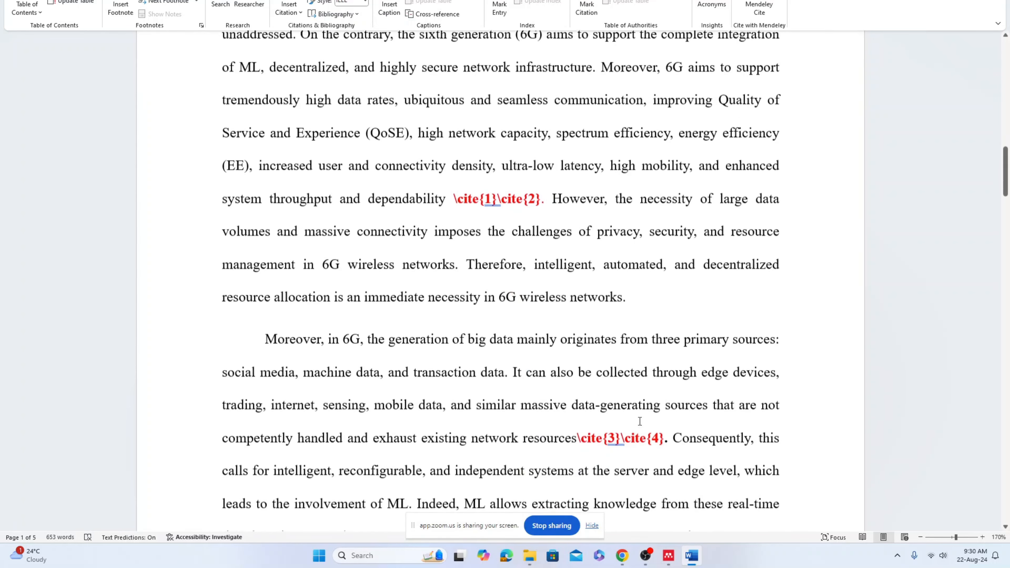
{"action": "scroll", "coordinate": [620, 377], "scroll_direction": "down", "scroll_amount": 18}
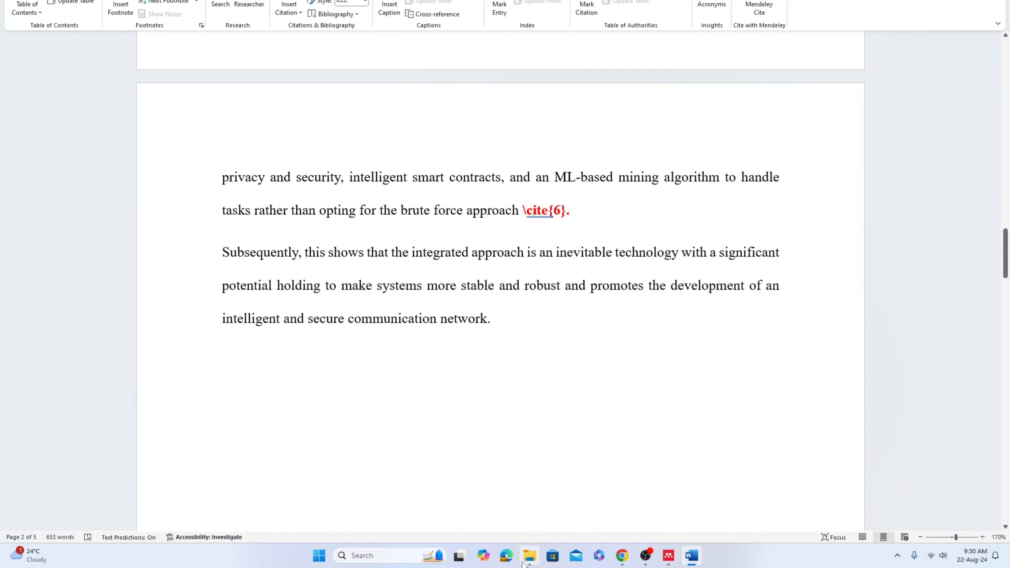
Examine the reference PDFs 1 to 6 in the Mendeley exercise folder
{"action": "left_click_drag", "start_coordinate": [1009, 25], "coordinate": [281, 78]}
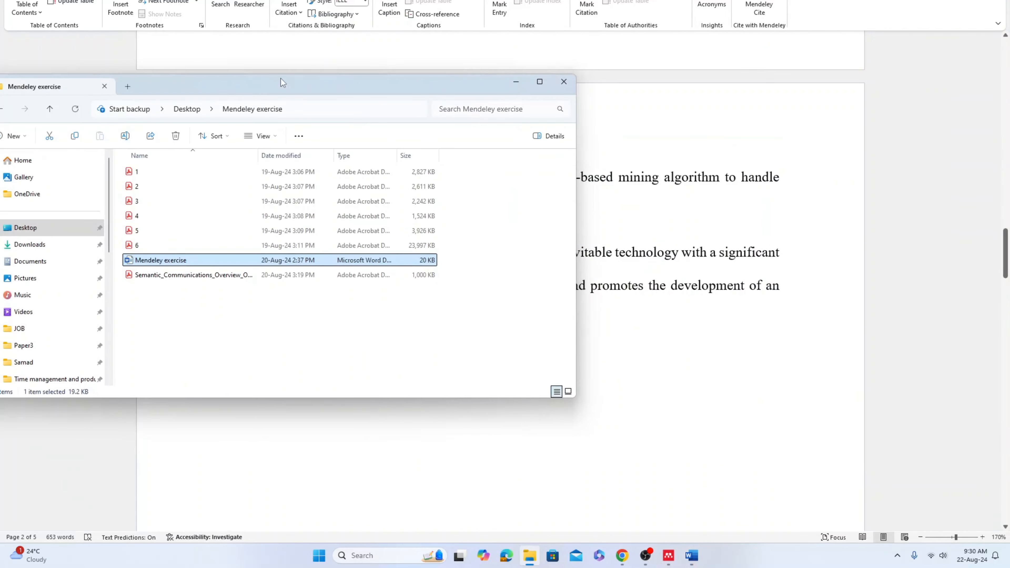
{"action": "double_click", "coordinate": [281, 77]}
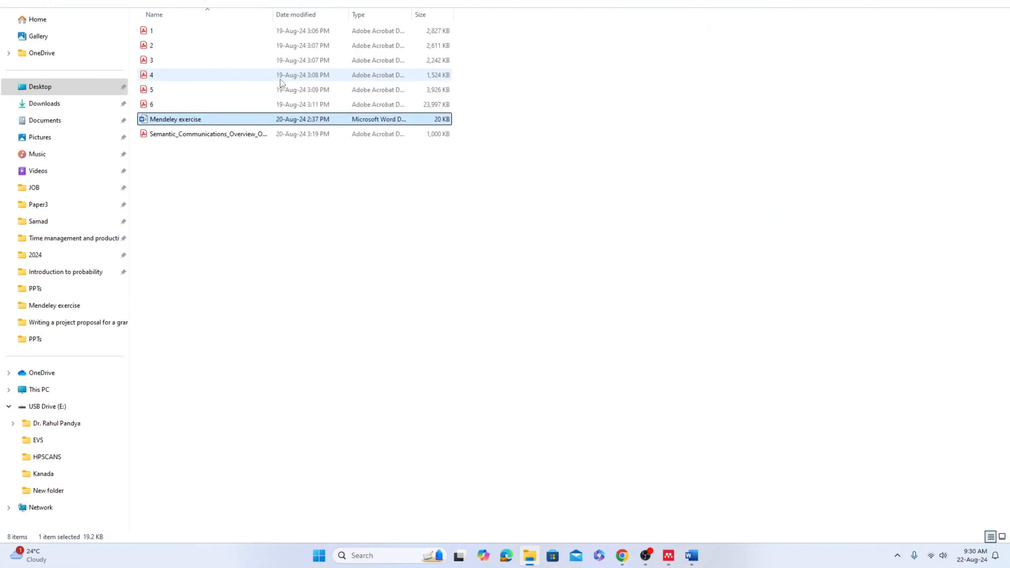
{"action": "left_click", "coordinate": [244, 35]}
{"action": "left_click", "coordinate": [220, 104], "text": "shift"}
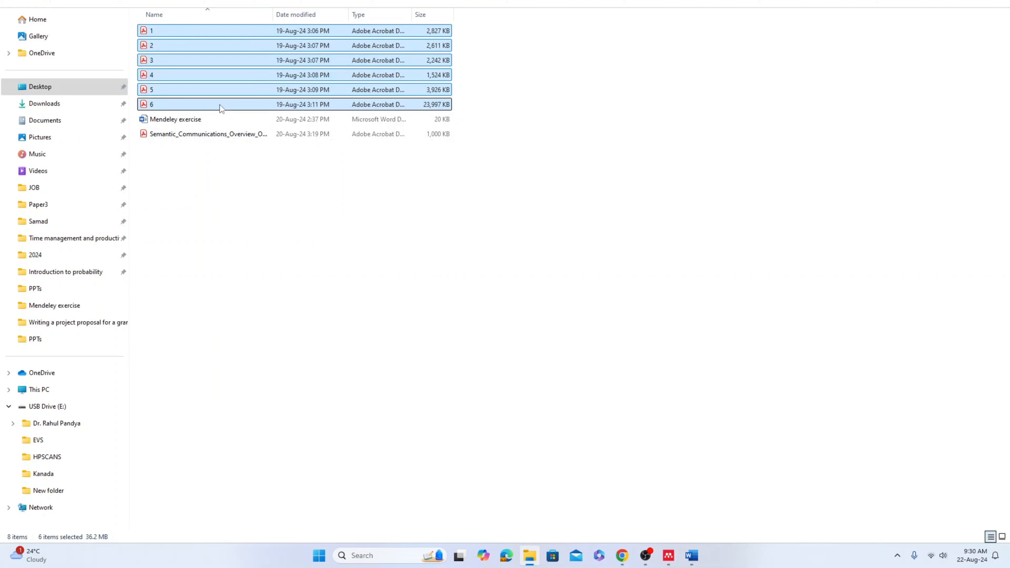
{"action": "left_click", "coordinate": [264, 31]}
{"action": "left_click", "coordinate": [256, 55]}
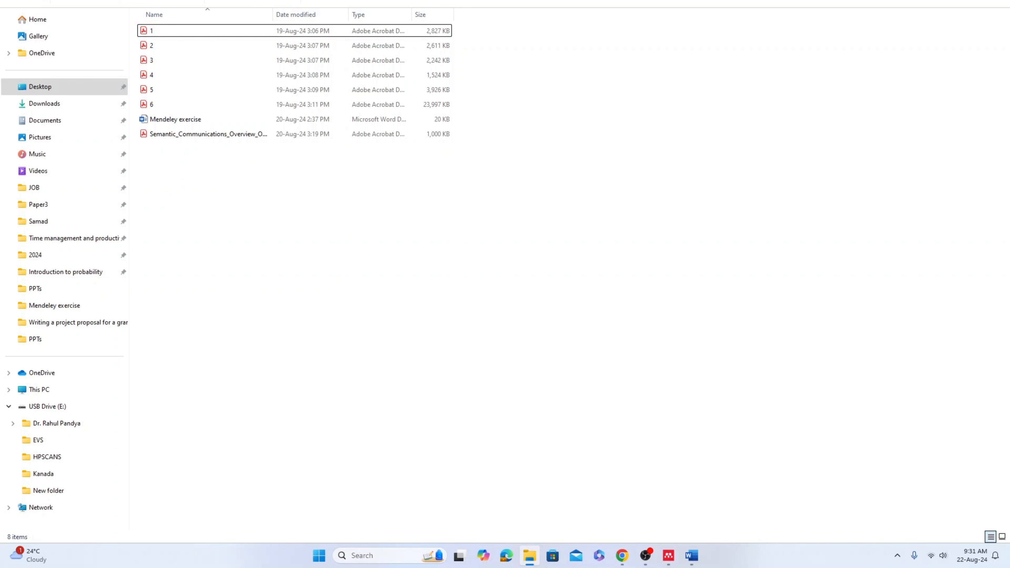
{"action": "left_click", "coordinate": [950, 1]}
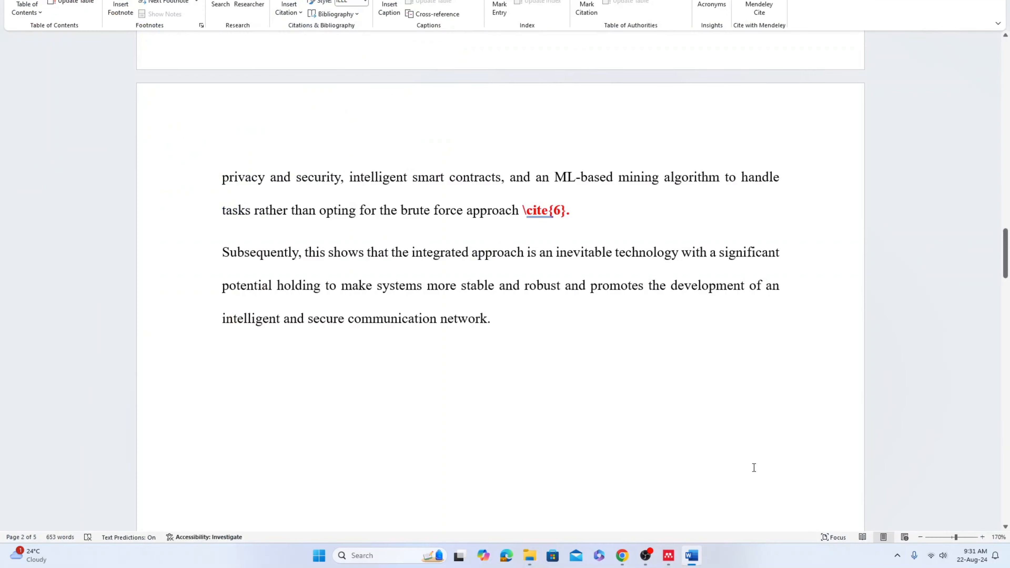
Import PDF files 1 to 6 from the computer into the Mendeley reference library
{"action": "left_click", "coordinate": [675, 558]}
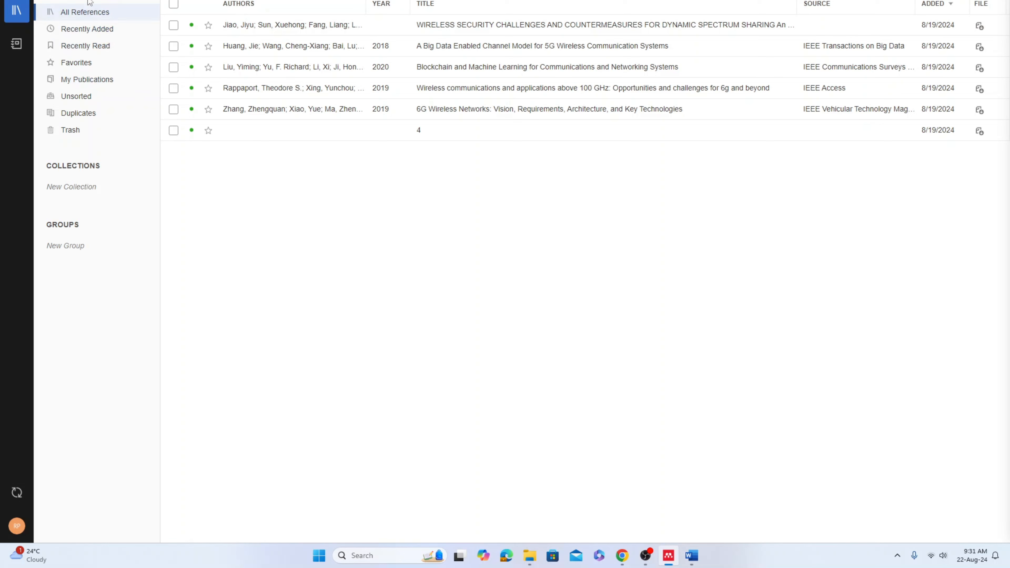
{"action": "left_click", "coordinate": [77, 0]}
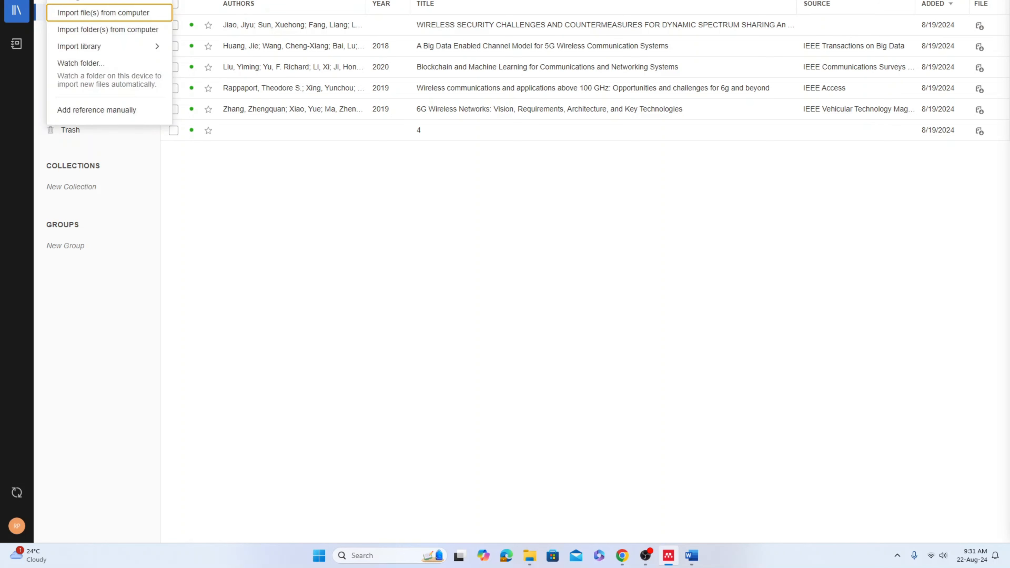
{"action": "left_click", "coordinate": [113, 14]}
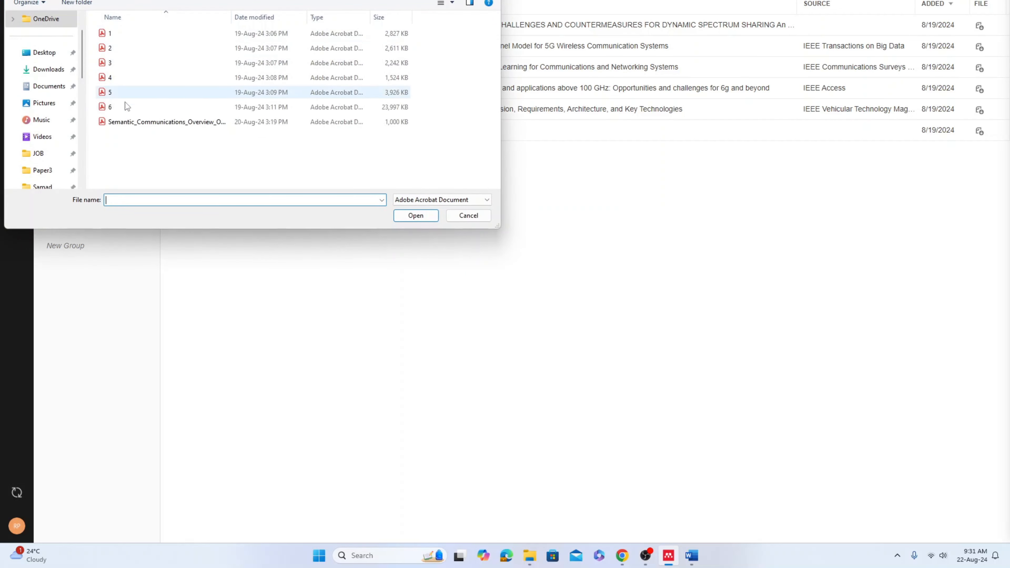
{"action": "left_click", "coordinate": [155, 35]}
{"action": "left_click", "coordinate": [134, 107], "text": "shift"}
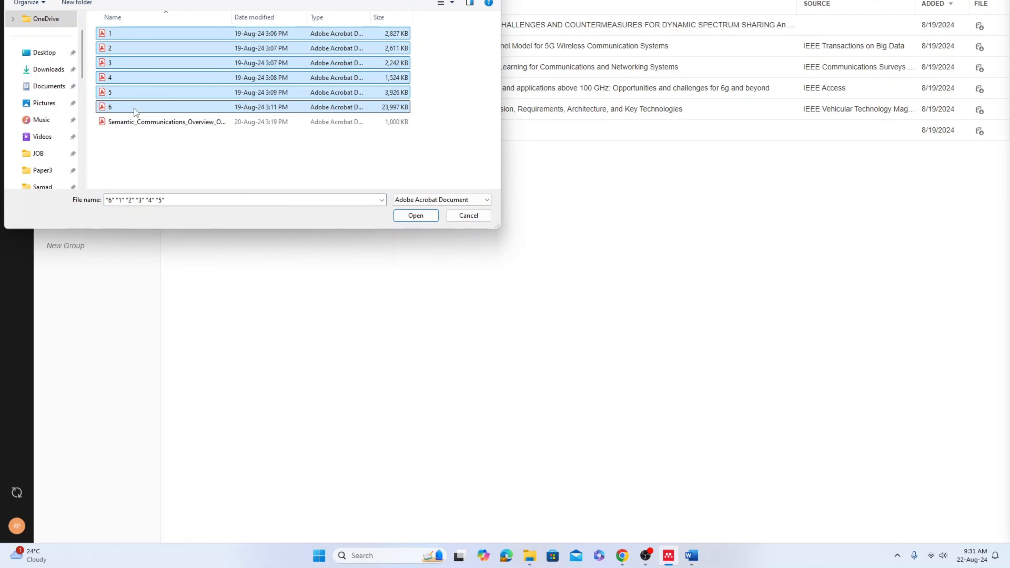
{"action": "key", "text": "Return"}
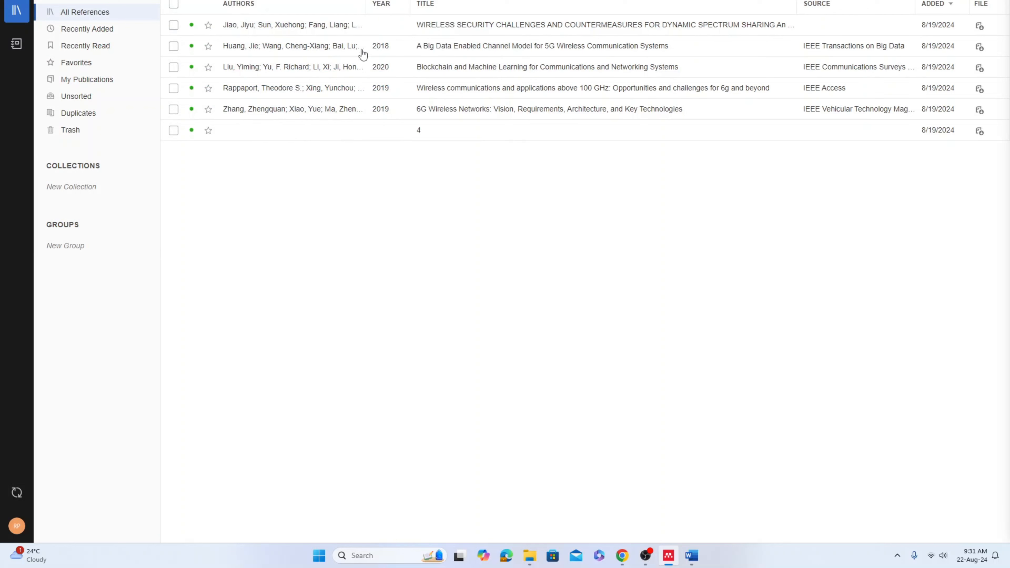
Place the cursor before the \cite{1}\cite{2} placeholder in the introduction and open the Mendeley Cite pane
{"action": "left_click", "coordinate": [695, 561]}
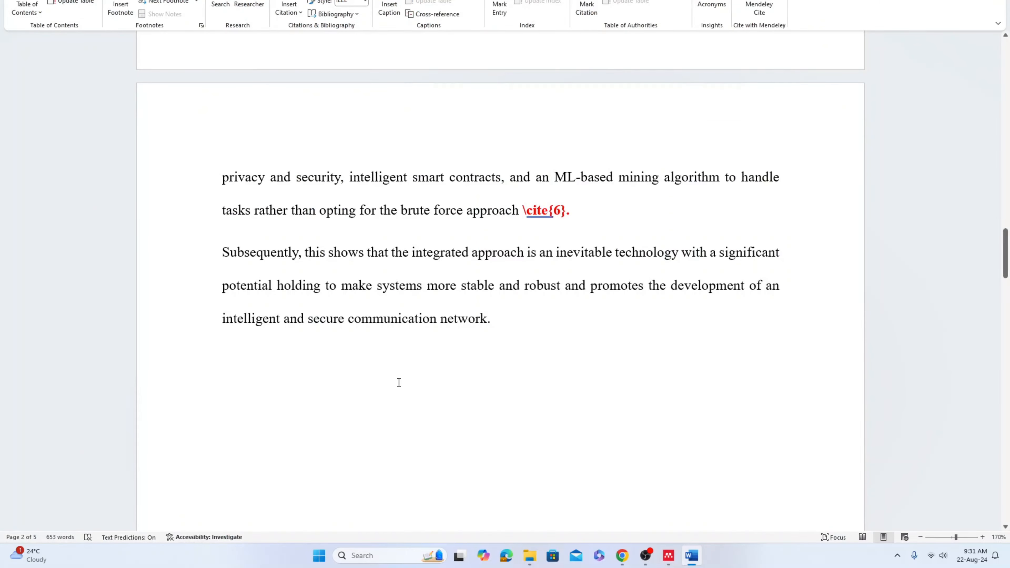
{"action": "scroll", "coordinate": [399, 383], "scroll_direction": "up", "scroll_amount": 12}
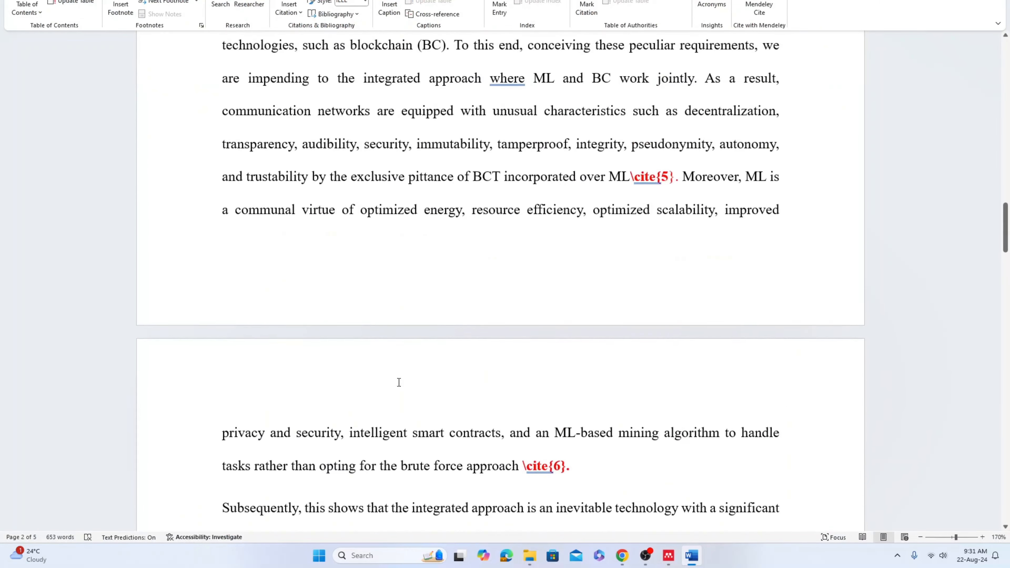
{"action": "scroll", "coordinate": [399, 383], "scroll_direction": "up", "scroll_amount": 10}
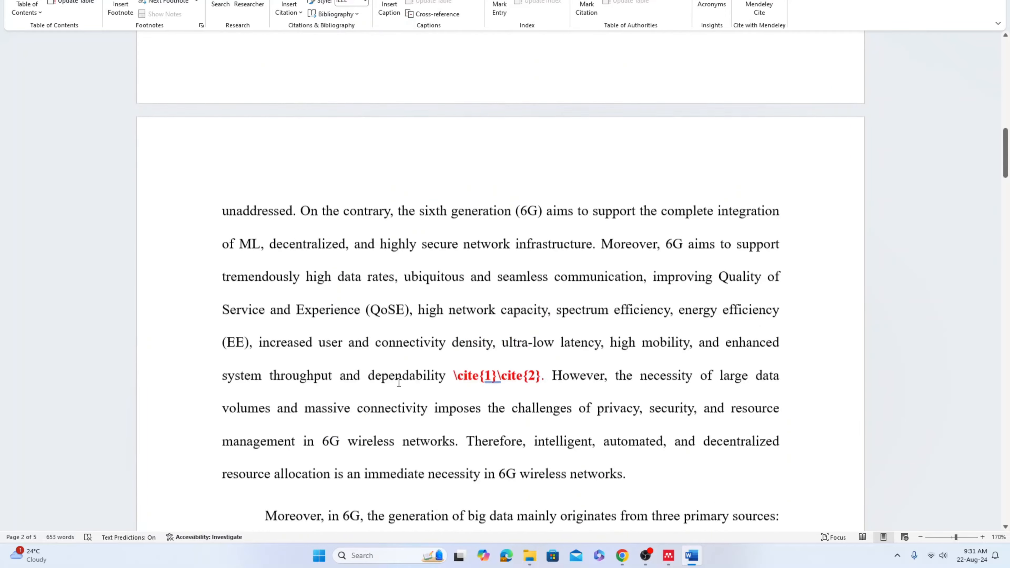
{"action": "scroll", "coordinate": [399, 383], "scroll_direction": "down", "scroll_amount": 2}
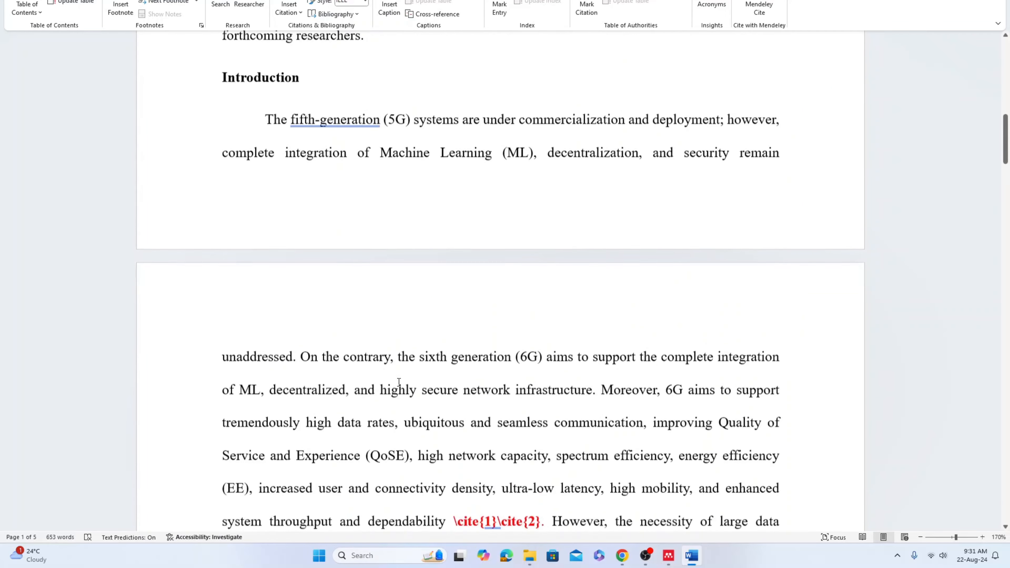
{"action": "scroll", "coordinate": [399, 382], "scroll_direction": "up", "scroll_amount": 1}
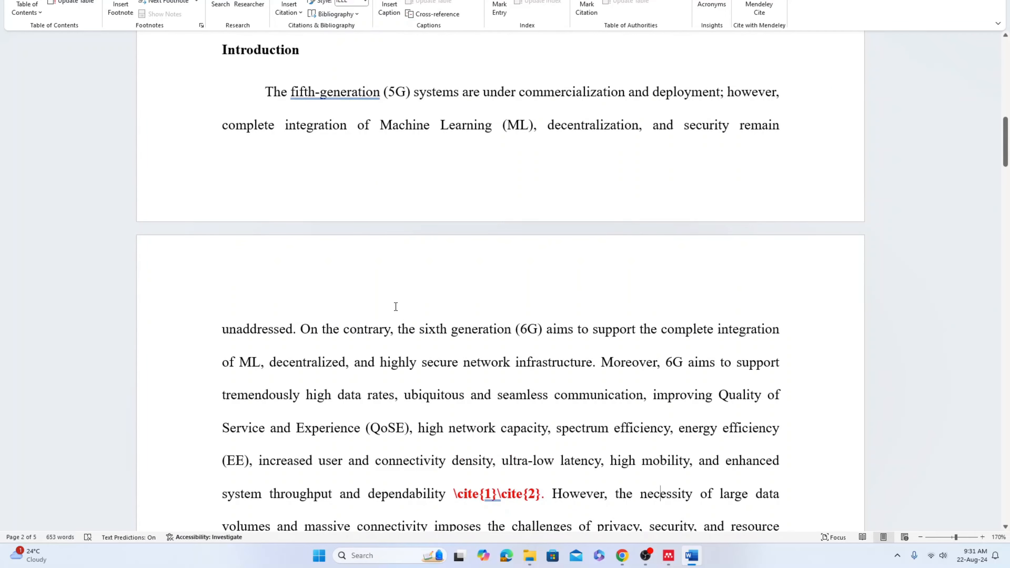
{"action": "scroll", "coordinate": [395, 307], "scroll_direction": "down", "scroll_amount": 4}
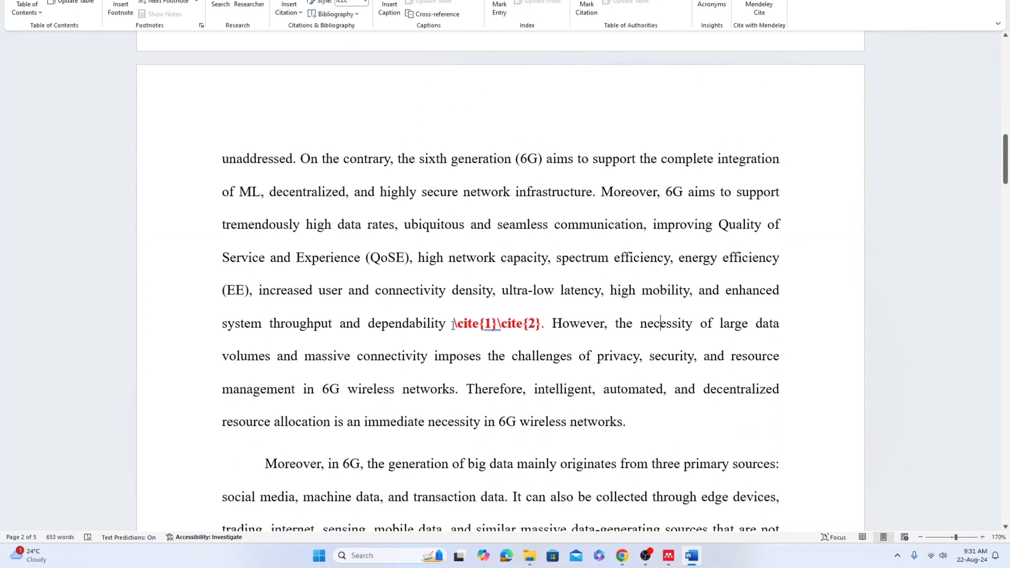
{"action": "left_click_drag", "start_coordinate": [454, 323], "coordinate": [543, 327]}
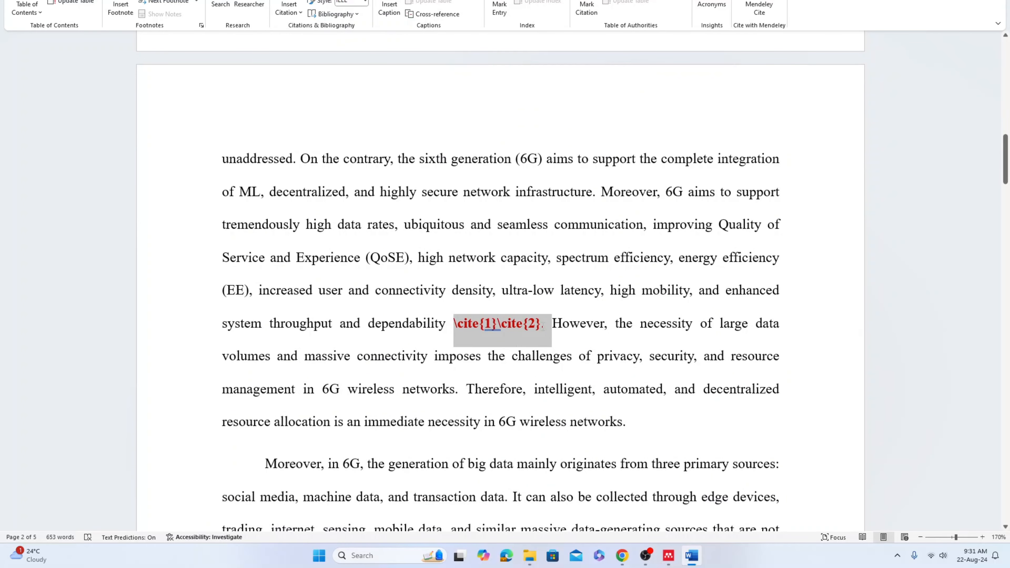
{"action": "left_click", "coordinate": [454, 324]}
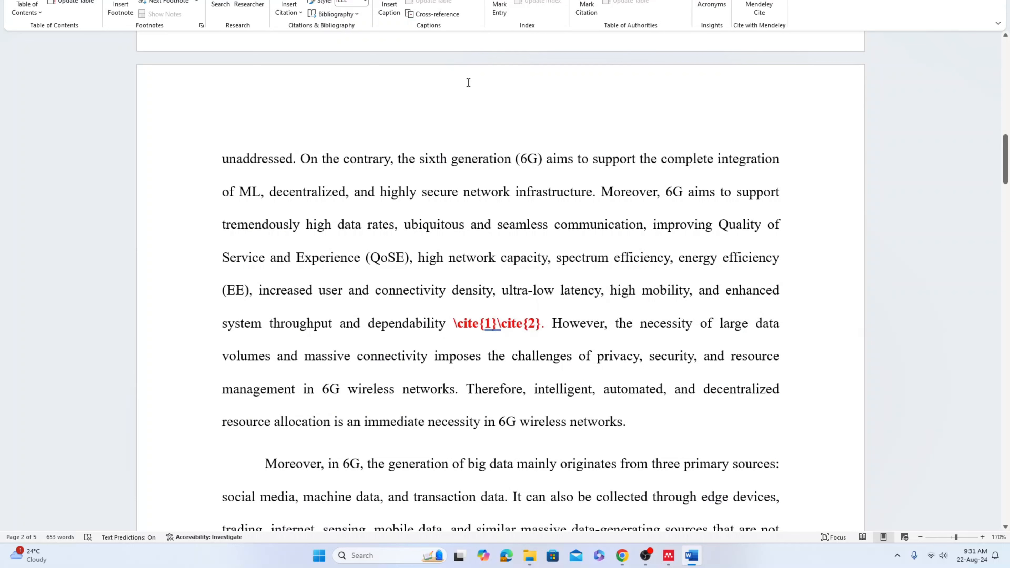
{"action": "left_click", "coordinate": [754, 8]}
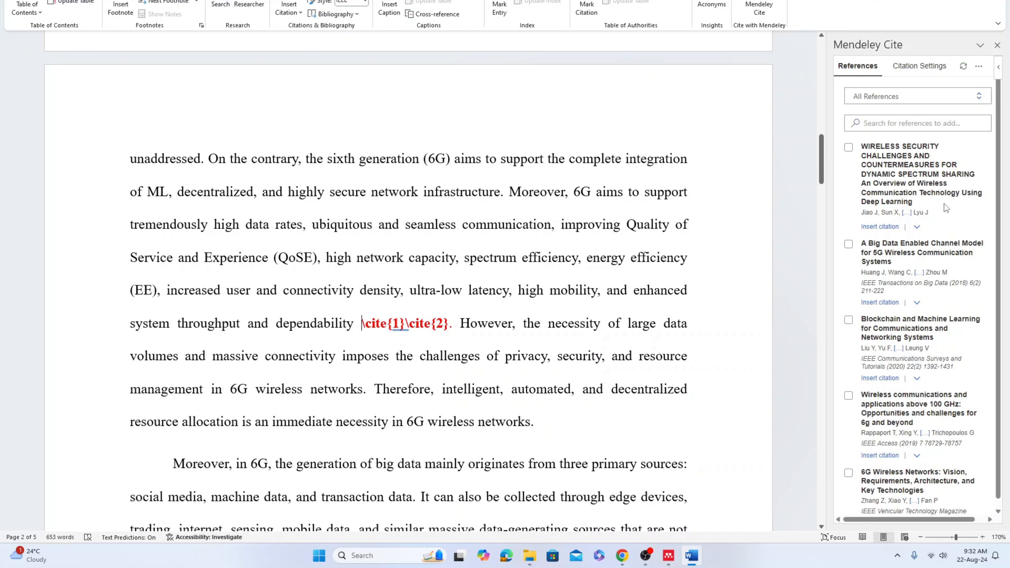
Insert citations for the wireless security and big data channel model references before the \cite{1}\cite{2} placeholder
{"action": "left_click", "coordinate": [668, 556]}
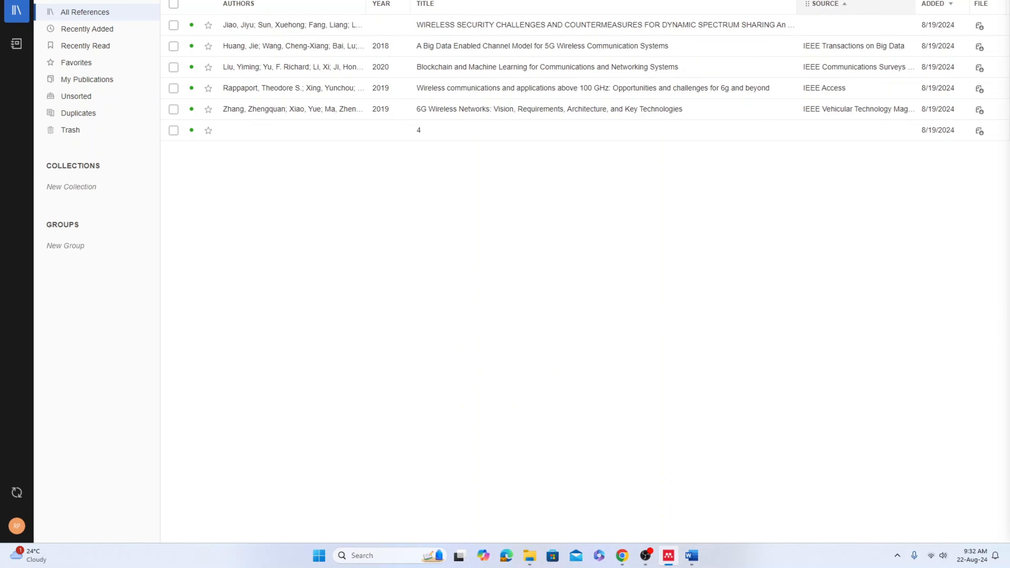
{"action": "left_click", "coordinate": [950, 0]}
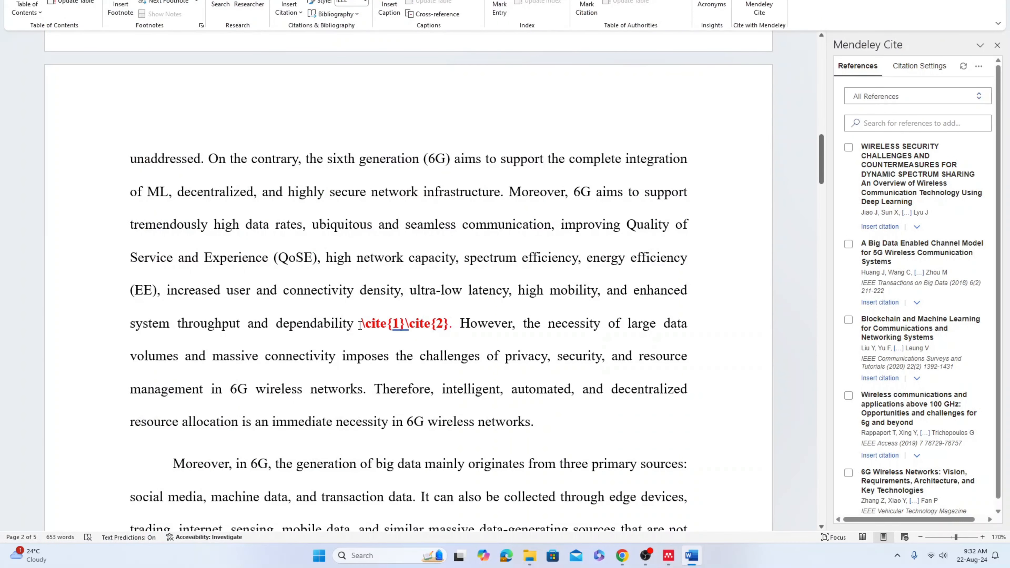
{"action": "left_click_drag", "start_coordinate": [362, 323], "coordinate": [451, 322]}
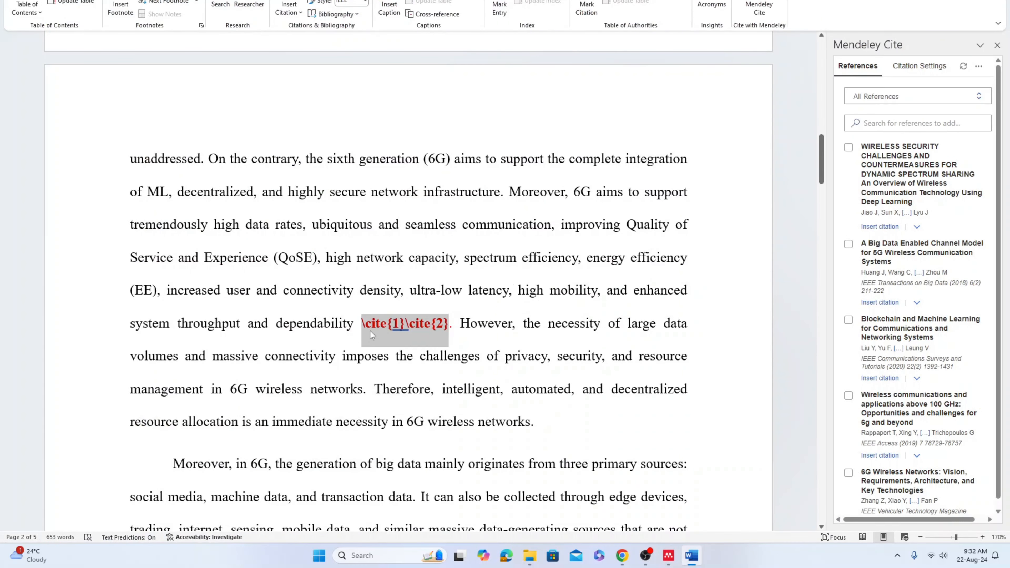
{"action": "left_click", "coordinate": [354, 323]}
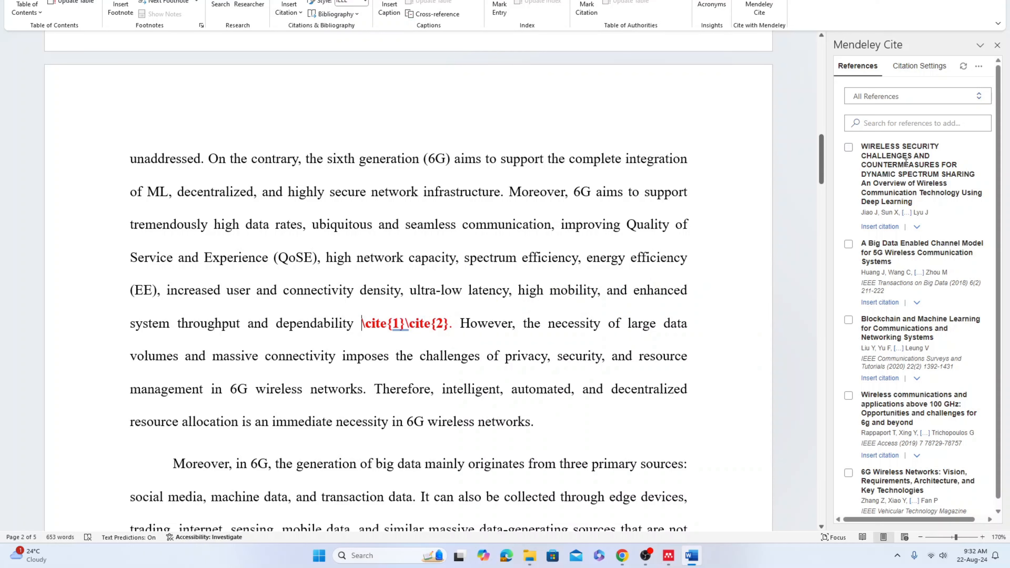
{"action": "left_click", "coordinate": [848, 150]}
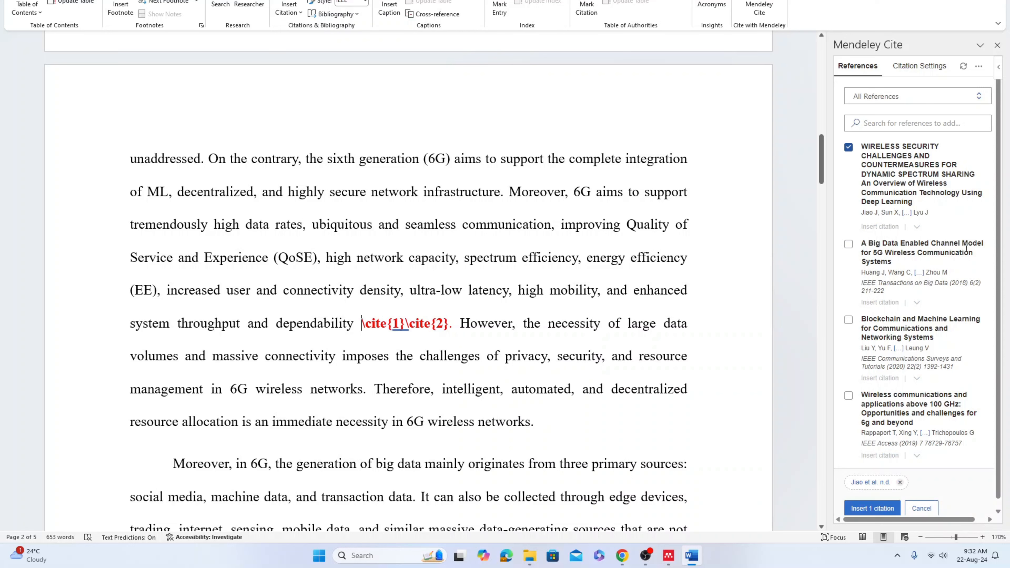
{"action": "left_click", "coordinate": [848, 245]}
{"action": "left_click", "coordinate": [894, 509]}
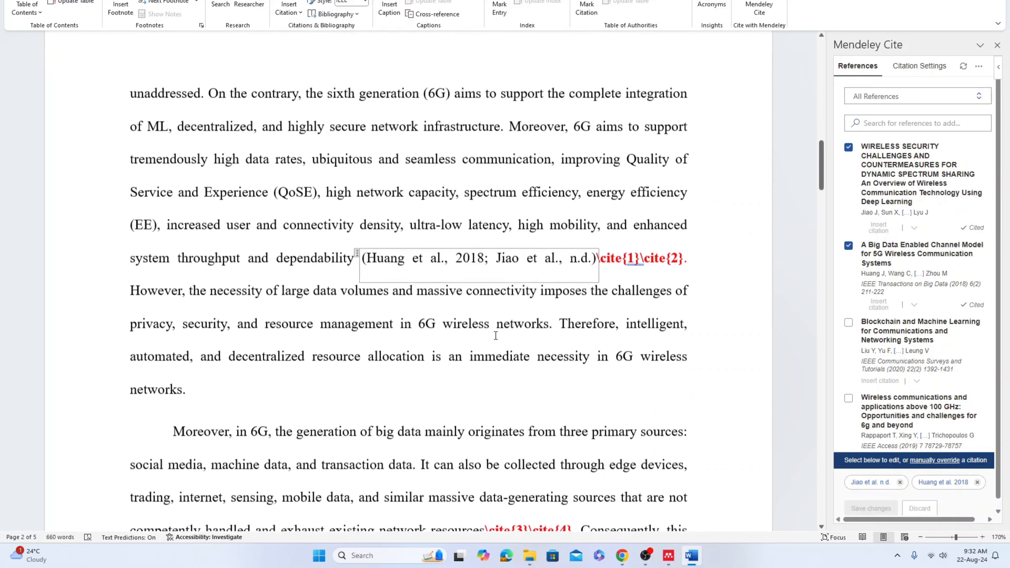
Delete the \cite{1}\cite{2} placeholder following the inserted citation
{"action": "scroll", "coordinate": [495, 336], "scroll_direction": "up", "scroll_amount": 1}
{"action": "left_click_drag", "start_coordinate": [362, 312], "coordinate": [598, 321]}
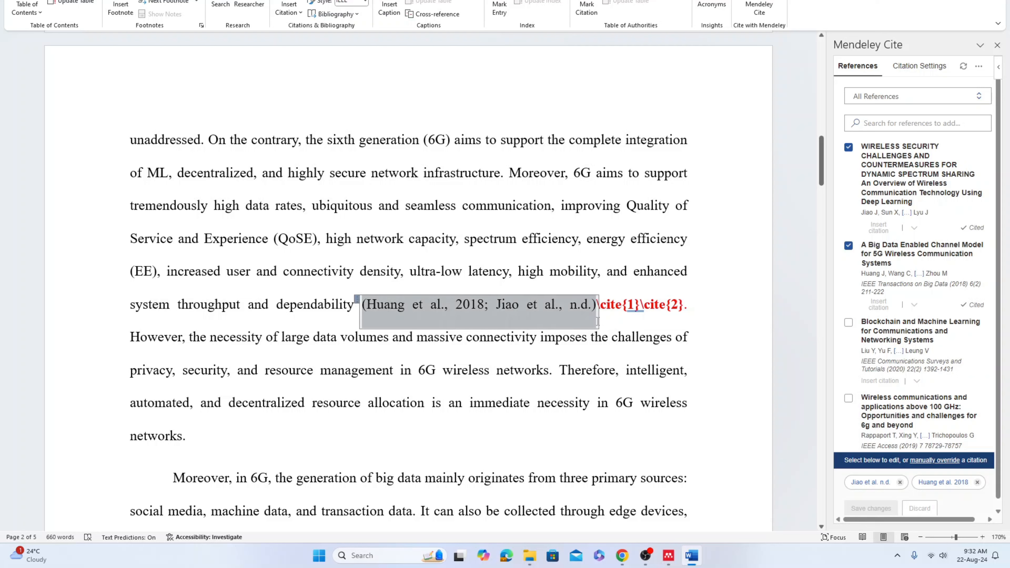
{"action": "left_click", "coordinate": [625, 304]}
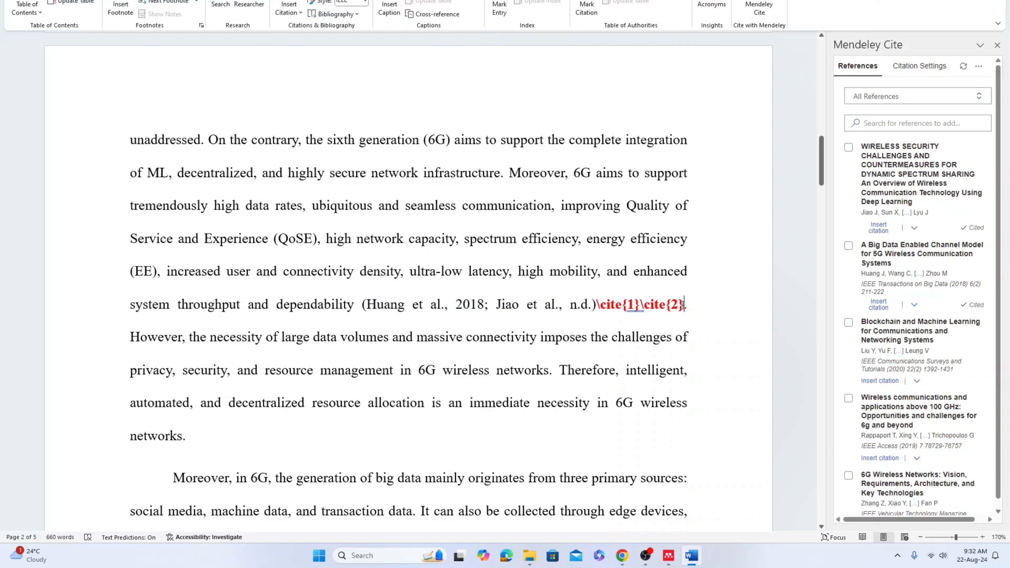
{"action": "key", "text": "shift+Left"}
{"action": "key", "text": "shift+Left"}
{"action": "key", "text": "shift+Left"}
{"action": "key", "text": "shift+Left"}
{"action": "key", "text": "shift+Left"}
{"action": "key", "text": "shift+Left"}
{"action": "key", "text": "shift+Left"}
{"action": "key", "text": "shift+Left"}
{"action": "key", "text": "shift+Left"}
{"action": "key", "text": "shift+Left"}
{"action": "key", "text": "shift+Left"}
{"action": "key", "text": "shift+Left"}
{"action": "key", "text": "shift+Left"}
{"action": "key", "text": "shift+Left"}
{"action": "key", "text": "shift+Left"}
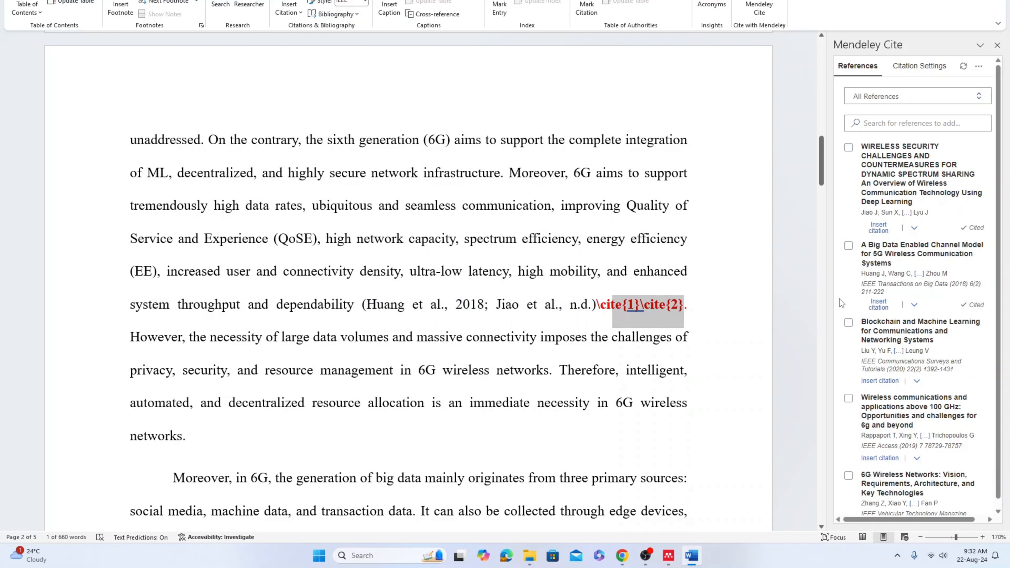
{"action": "key", "text": "shift+Left"}
{"action": "key", "text": "BackSpace"}
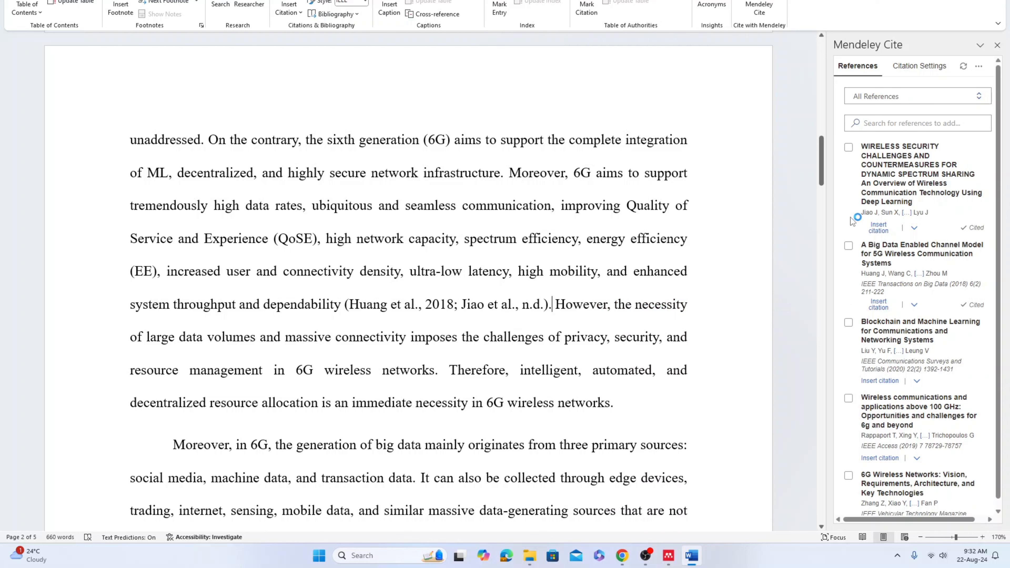
Replace the \cite{3}\cite{4} placeholder with citations for the blockchain-and-machine-learning and wireless-communications-above-100-GHz references
{"action": "left_click", "coordinate": [386, 305]}
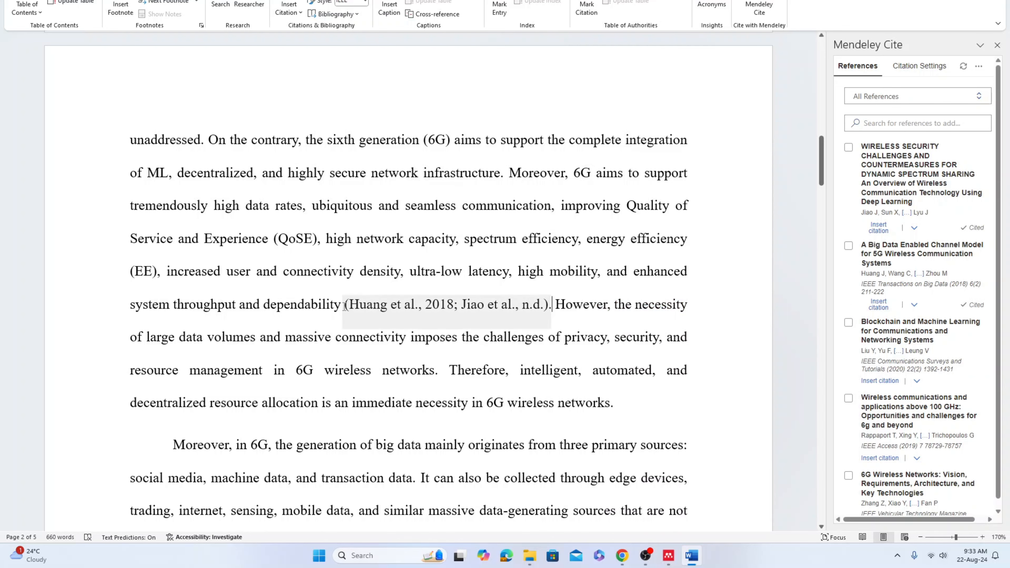
{"action": "scroll", "coordinate": [715, 211], "scroll_direction": "down", "scroll_amount": 2}
{"action": "scroll", "coordinate": [714, 211], "scroll_direction": "down", "scroll_amount": 6}
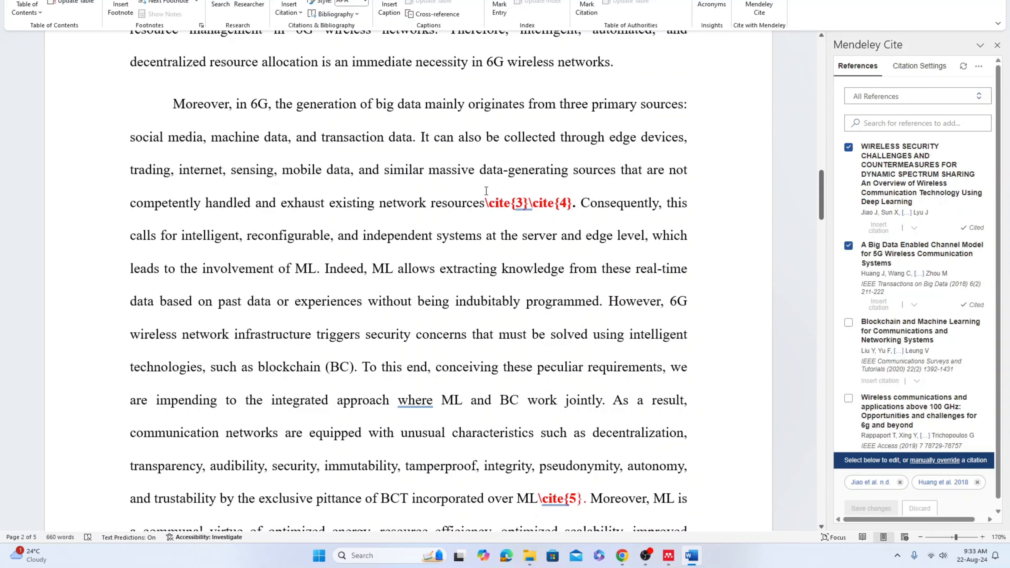
{"action": "key", "text": "shift+Right"}
{"action": "key", "text": "shift+Right"}
{"action": "key", "text": "shift+Right"}
{"action": "key", "text": "shift+Right"}
{"action": "key", "text": "shift+Right"}
{"action": "key", "text": "shift+Right"}
{"action": "key", "text": "shift+Right"}
{"action": "key", "text": "shift+Right"}
{"action": "key", "text": "shift+Right"}
{"action": "key", "text": "shift+Right"}
{"action": "key", "text": "shift+Right"}
{"action": "key", "text": "shift+Right"}
{"action": "key", "text": "shift+Right"}
{"action": "key", "text": "shift+Right"}
{"action": "key", "text": "shift+Right"}
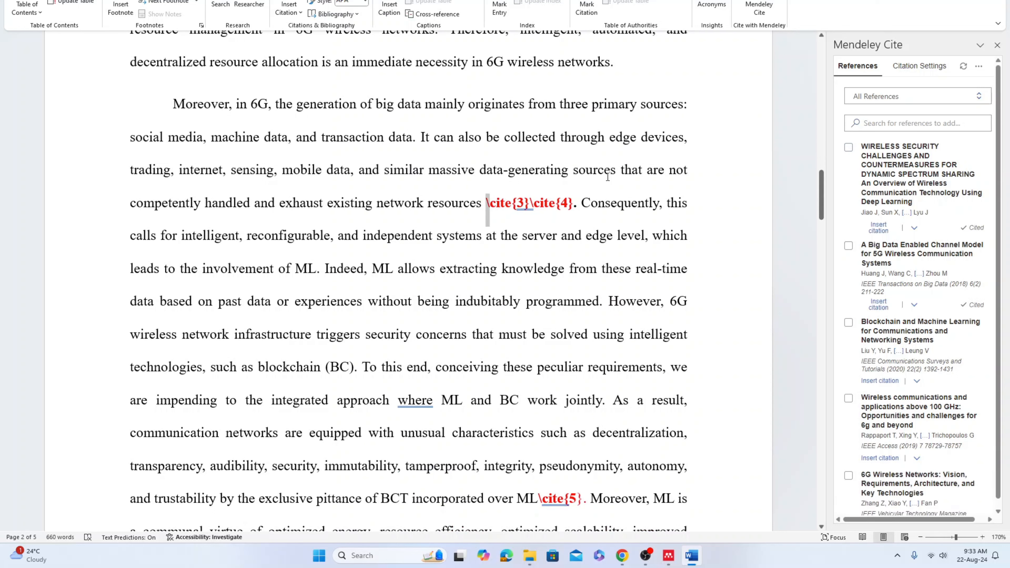
{"action": "key", "text": "shift+Right"}
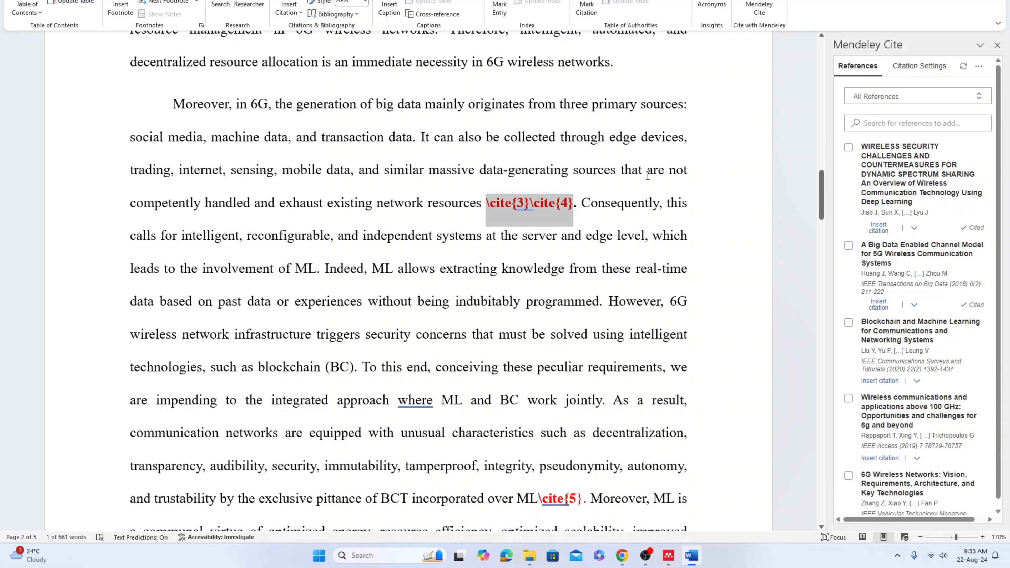
{"action": "left_click", "coordinate": [849, 323]}
{"action": "left_click", "coordinate": [848, 398]}
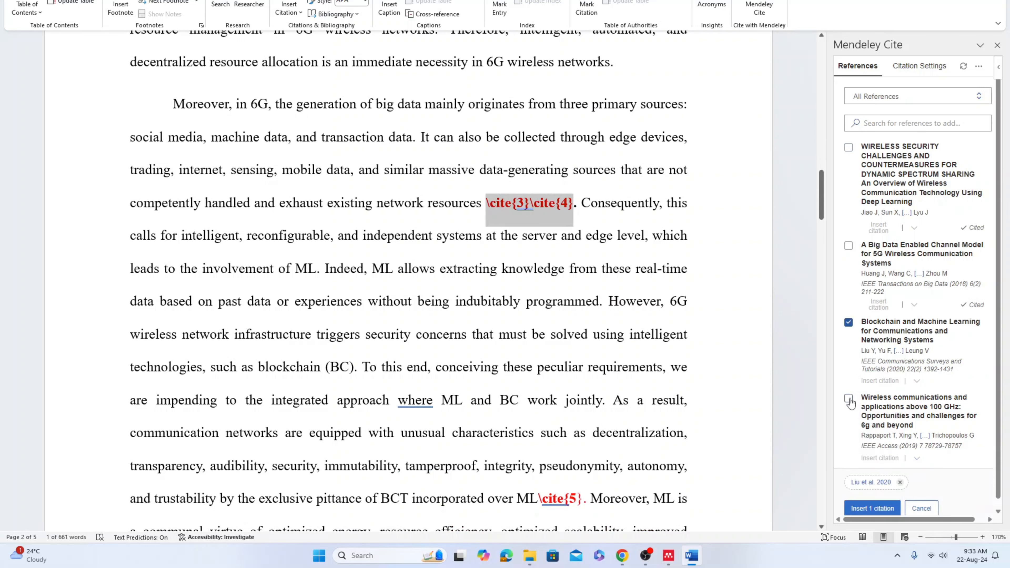
{"action": "scroll", "coordinate": [875, 360], "scroll_direction": "down", "scroll_amount": 3}
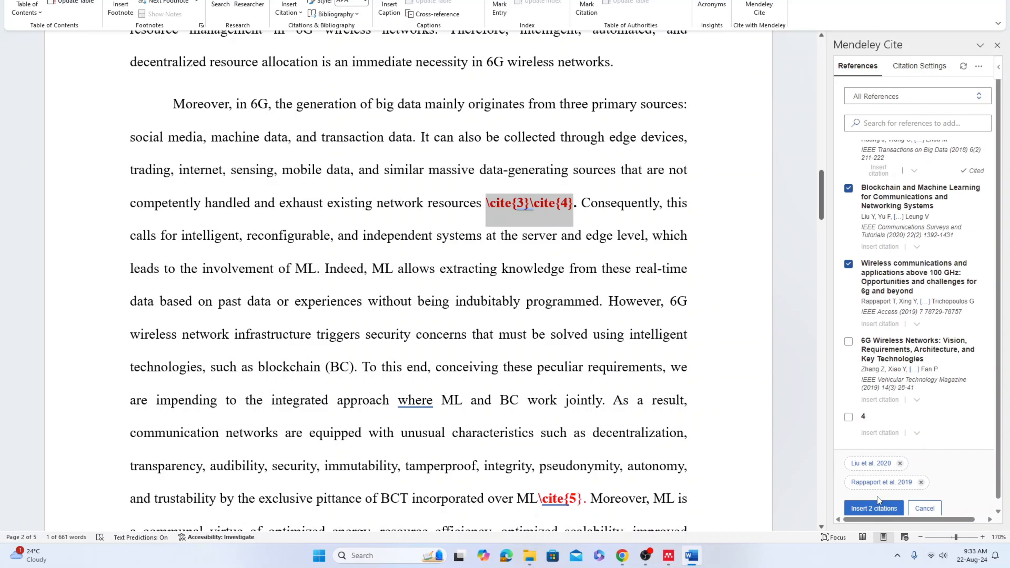
{"action": "left_click", "coordinate": [874, 509]}
Replace the \cite{5}. placeholder after ML with a citation for the 6G Wireless Networks: Vision reference
{"action": "scroll", "coordinate": [590, 274], "scroll_direction": "down", "scroll_amount": 3}
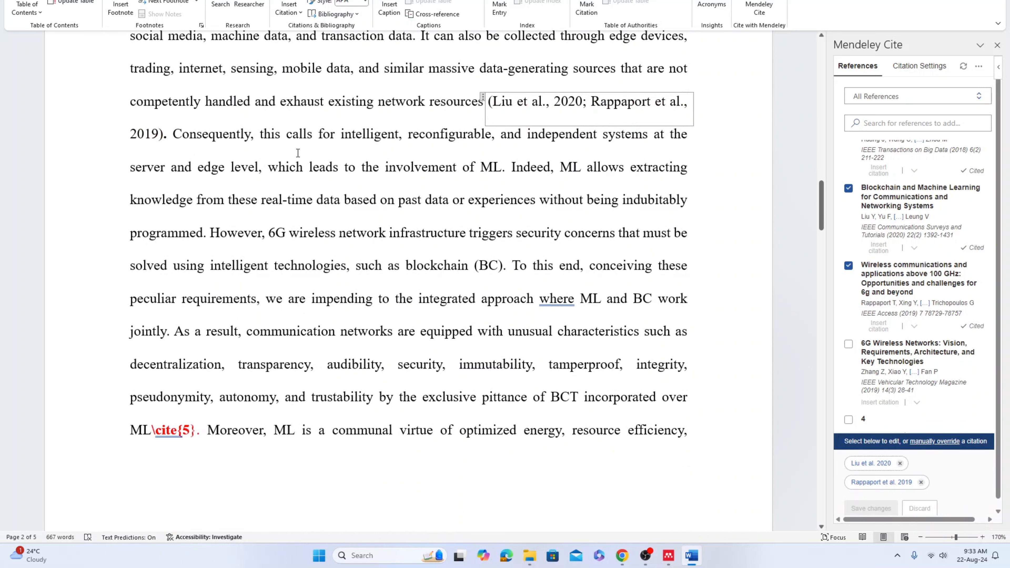
{"action": "scroll", "coordinate": [297, 153], "scroll_direction": "down", "scroll_amount": 5}
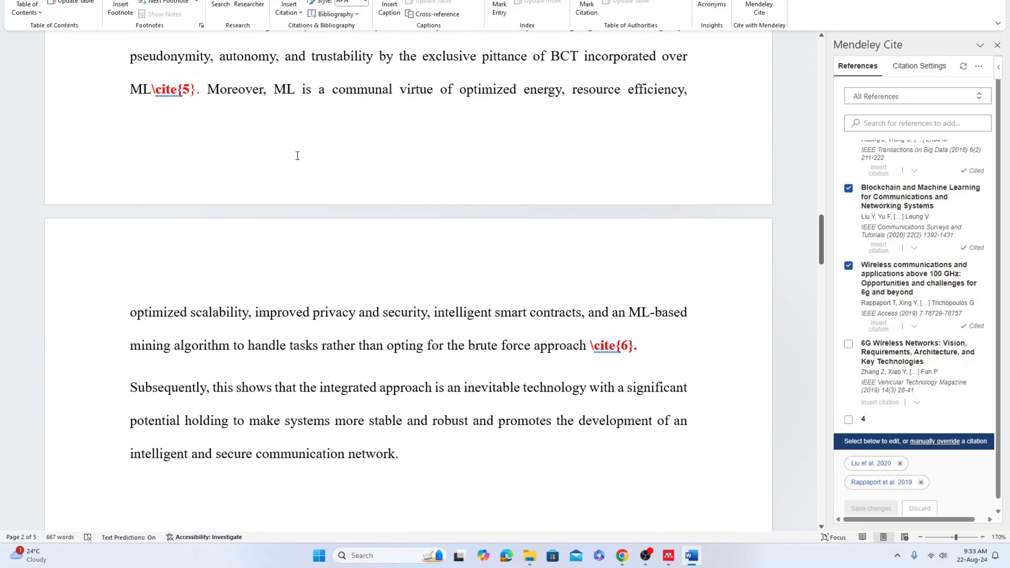
{"action": "left_click_drag", "start_coordinate": [167, 173], "coordinate": [195, 182]}
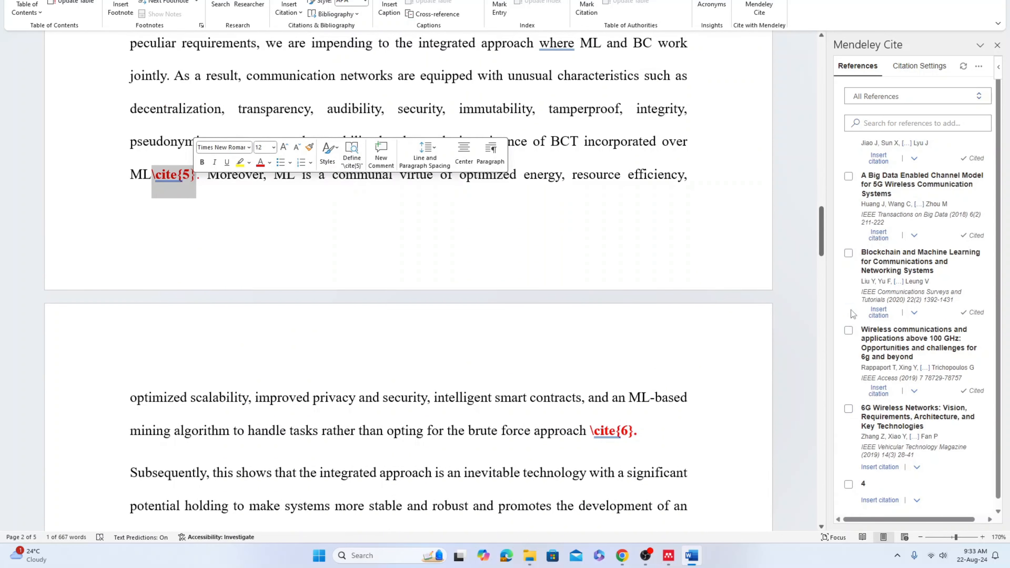
{"action": "scroll", "coordinate": [856, 406], "scroll_direction": "down", "scroll_amount": 2}
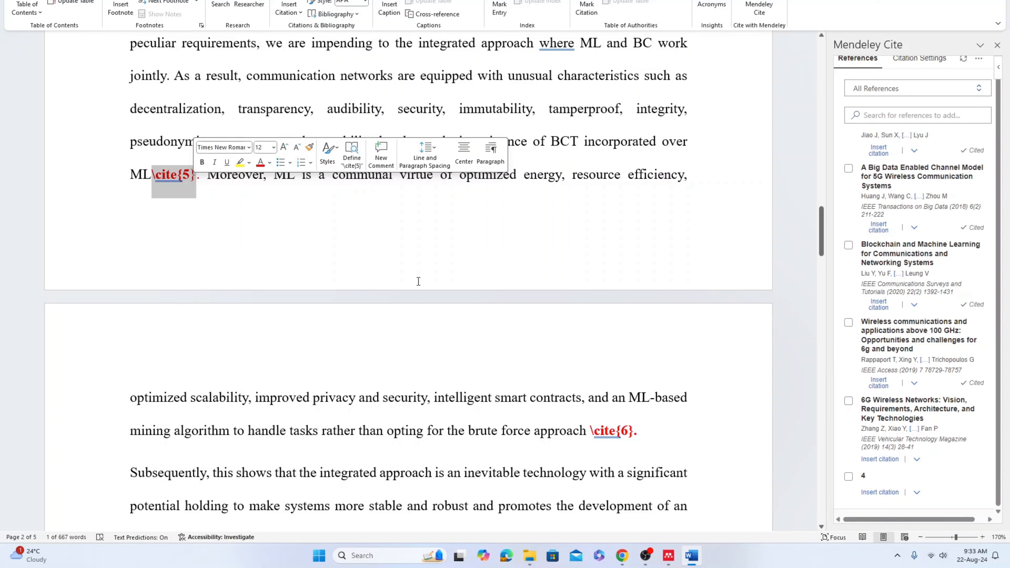
{"action": "left_click", "coordinate": [199, 185]}
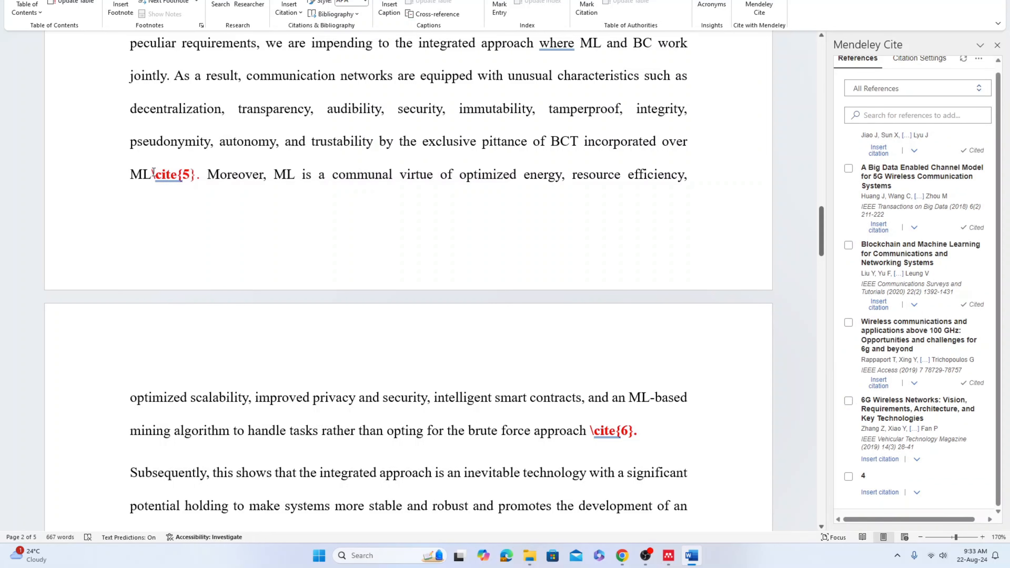
{"action": "left_click_drag", "start_coordinate": [152, 177], "coordinate": [207, 179]}
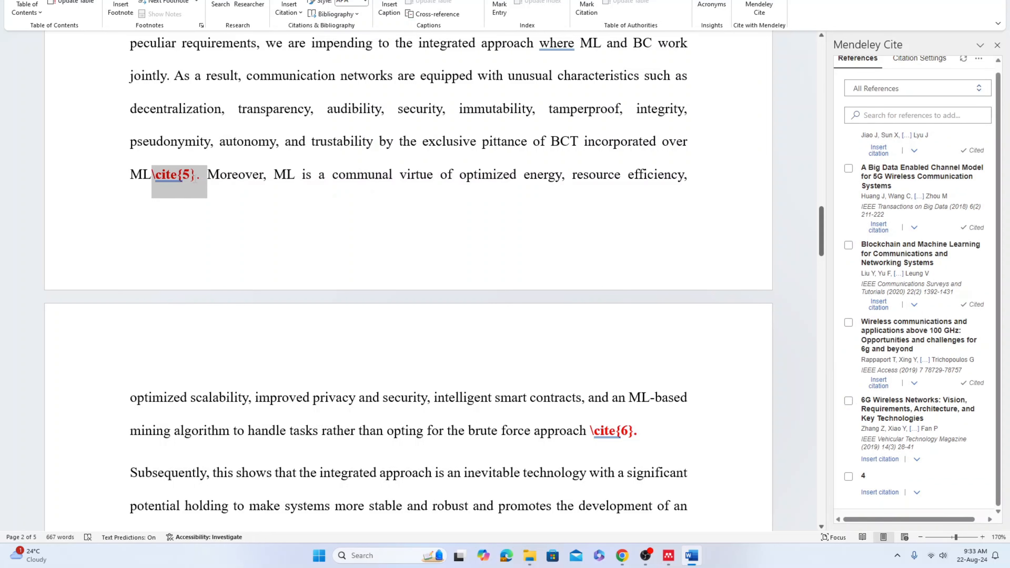
{"action": "key", "text": "BackSpace"}
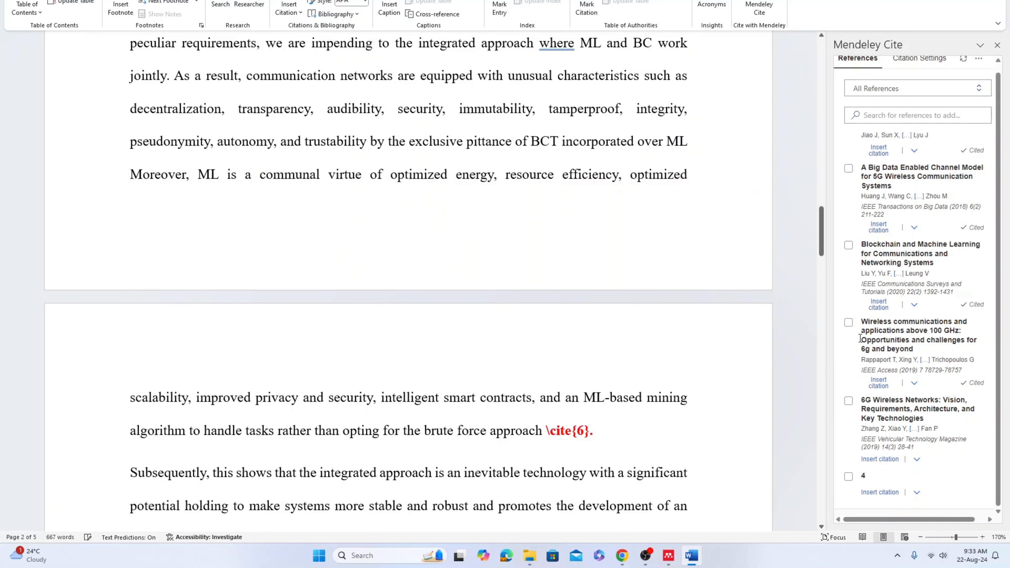
{"action": "left_click", "coordinate": [848, 401]}
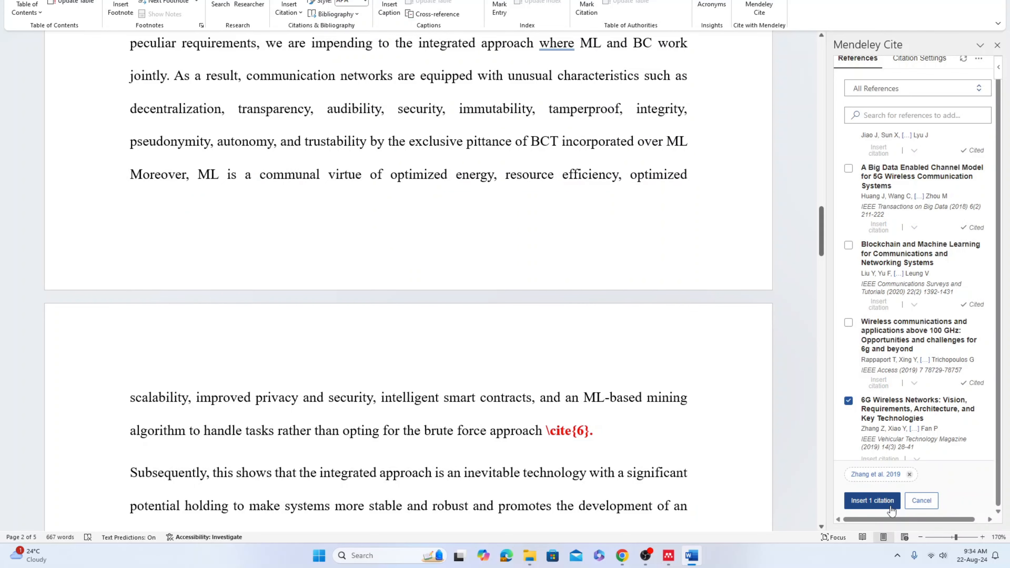
{"action": "left_click", "coordinate": [871, 501]}
Add a period right after the new 6G Wireless Networks citation
{"action": "scroll", "coordinate": [698, 381], "scroll_direction": "down", "scroll_amount": 1}
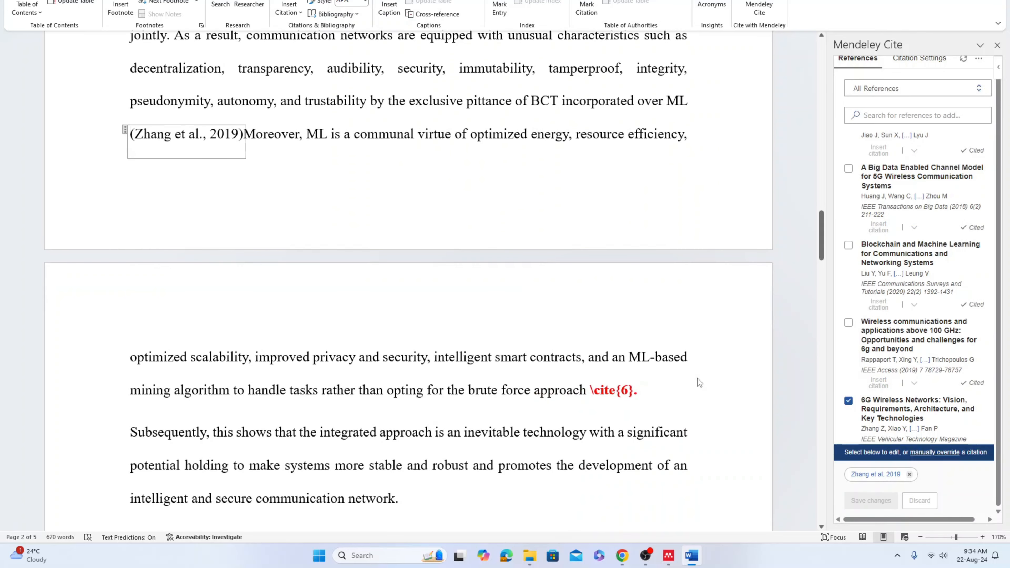
{"action": "scroll", "coordinate": [905, 176], "scroll_direction": "right", "scroll_amount": 1}
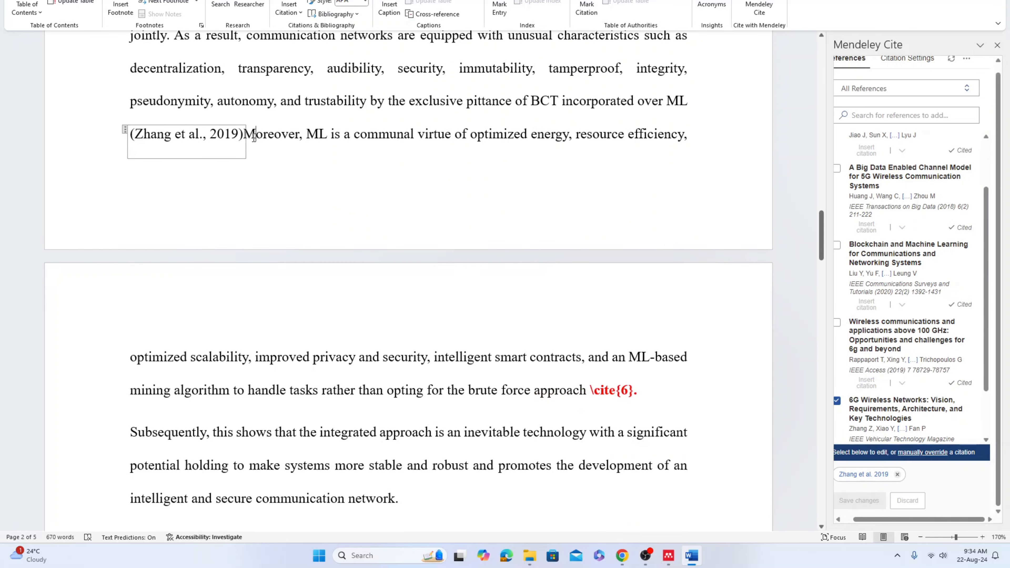
{"action": "left_click", "coordinate": [245, 136]}
{"action": "type", "text": "."}
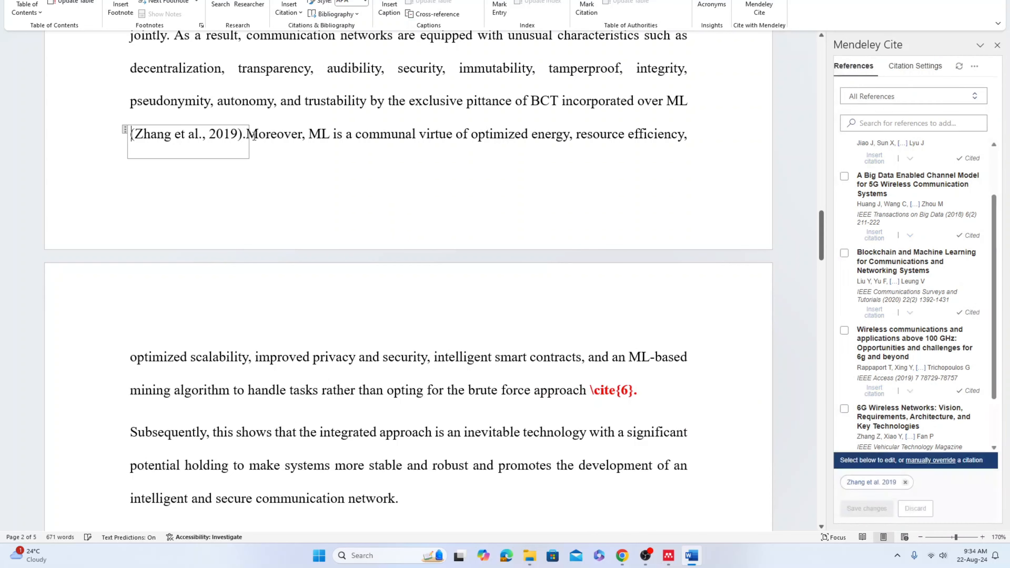
Delete the \cite{6}. placeholder ending the brute force approach sentence
{"action": "left_click", "coordinate": [545, 306]}
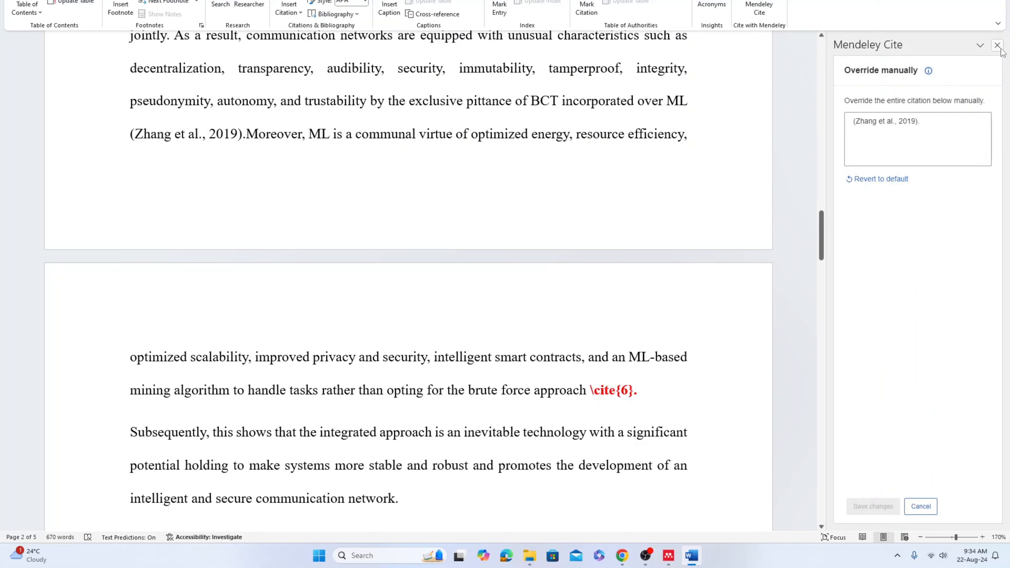
{"action": "left_click", "coordinate": [997, 45]}
{"action": "scroll", "coordinate": [544, 343], "scroll_direction": "down", "scroll_amount": 3}
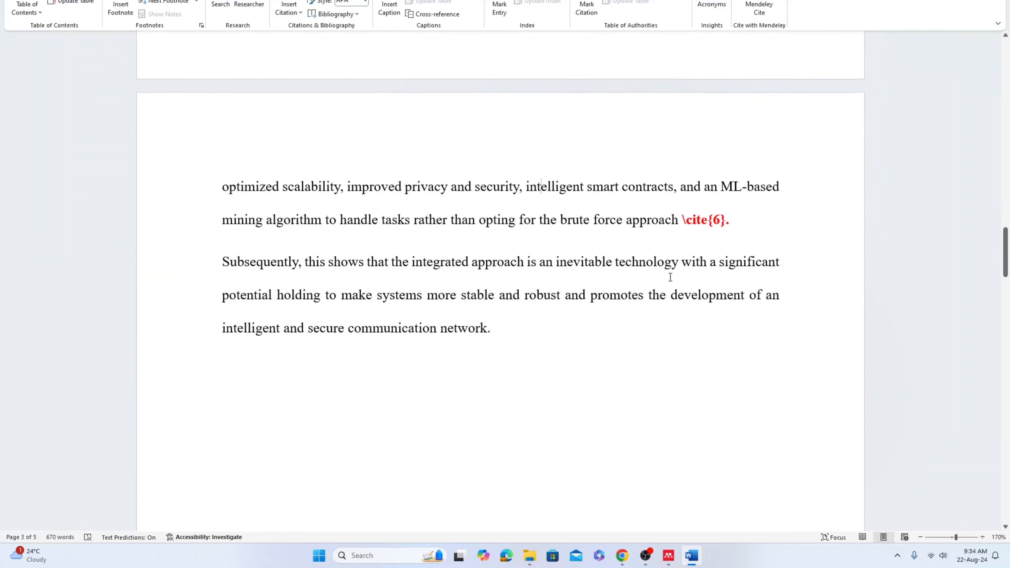
{"action": "key", "text": "shift+Right"}
{"action": "key", "text": "shift+Right"}
{"action": "key", "text": "shift+Right"}
{"action": "key", "text": "shift+Right"}
{"action": "key", "text": "shift+Right"}
{"action": "key", "text": "shift+Right"}
{"action": "key", "text": "shift+Right"}
{"action": "key", "text": "shift+Right"}
{"action": "key", "text": "shift+Right"}
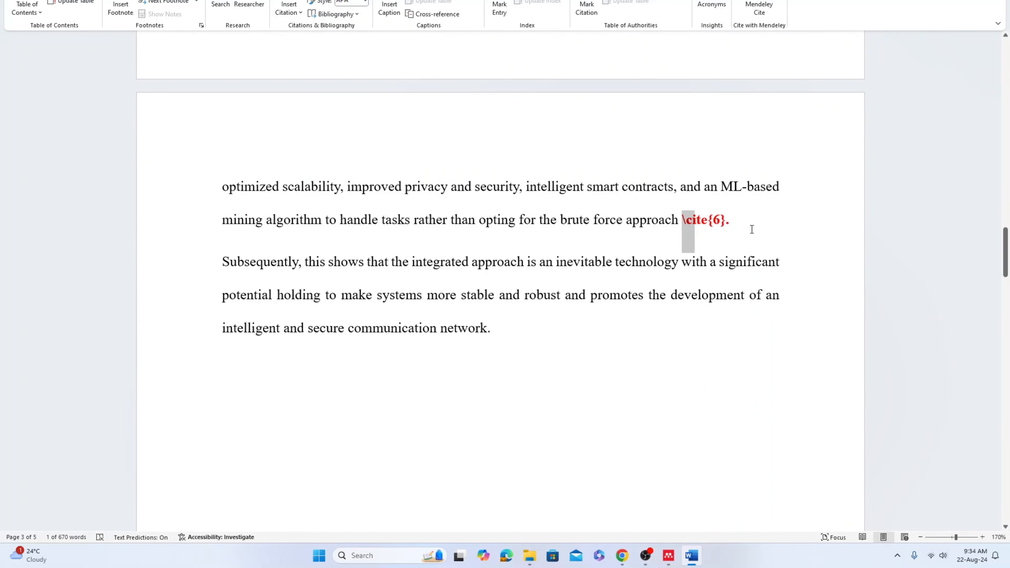
{"action": "key", "text": "BackSpace"}
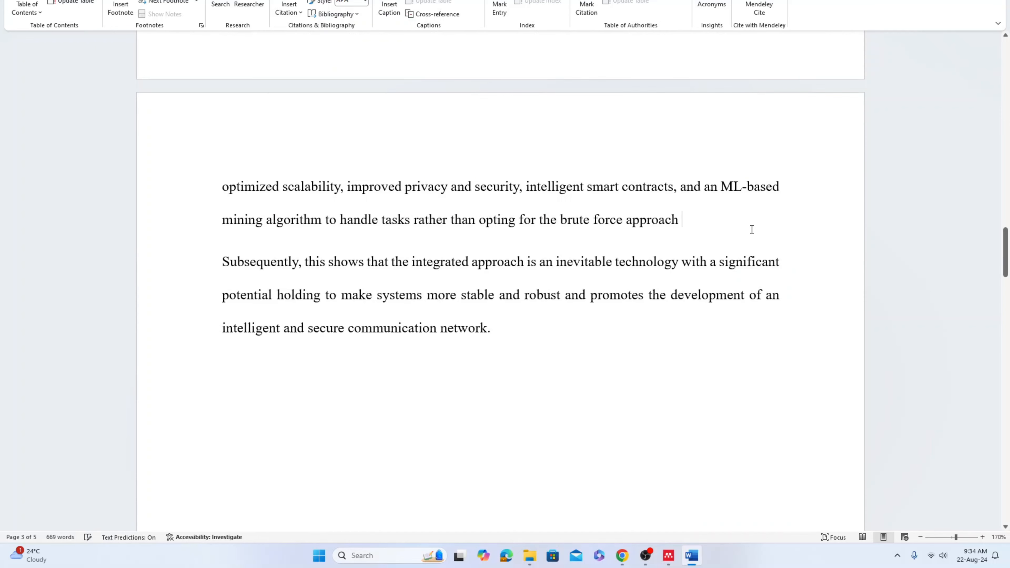
Insert a citation for the blockchain-and-machine-learning reference at the end of that sentence, followed by a period
{"action": "left_click", "coordinate": [759, 7]}
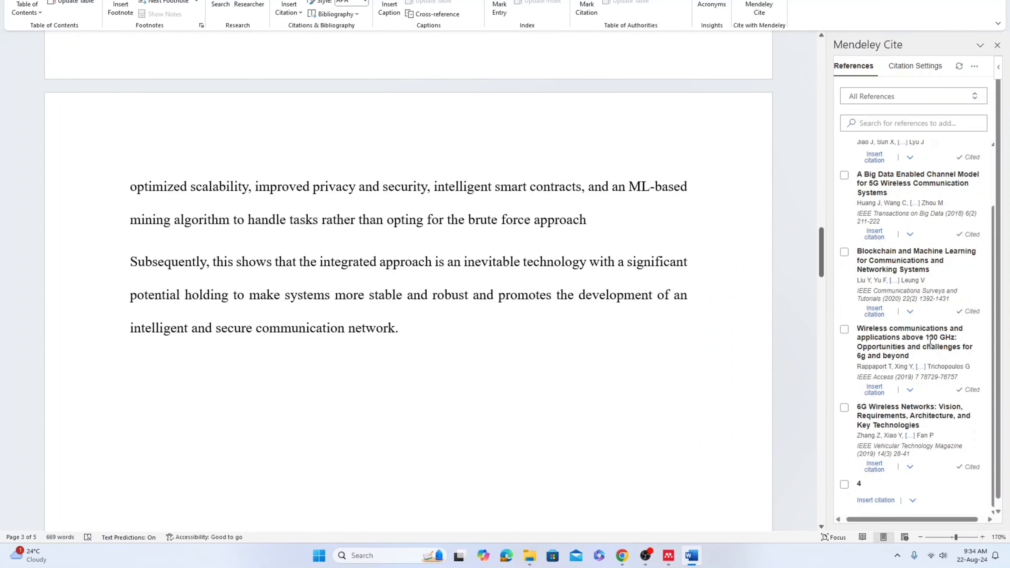
{"action": "left_click", "coordinate": [844, 485]}
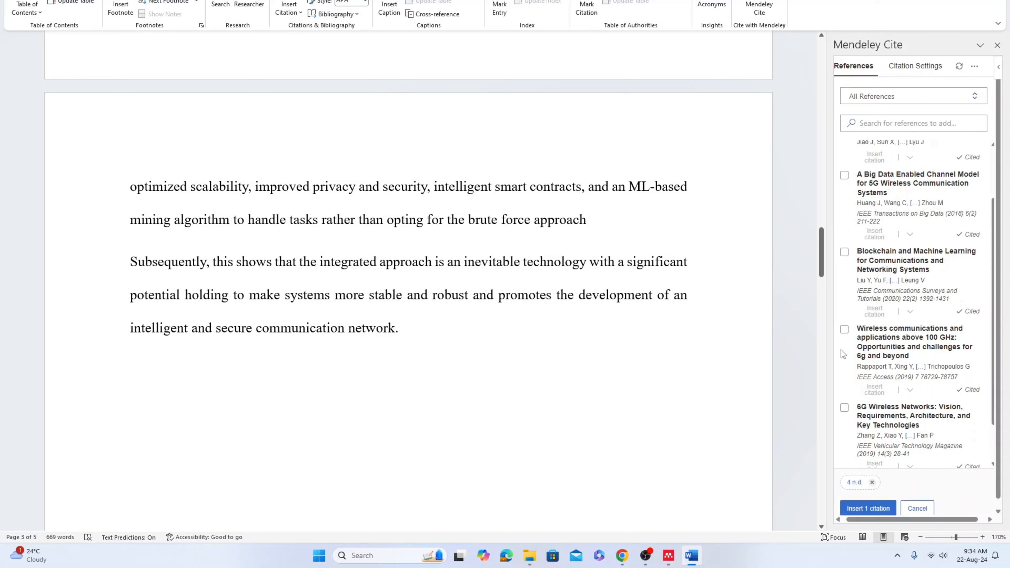
{"action": "left_click", "coordinate": [872, 482]}
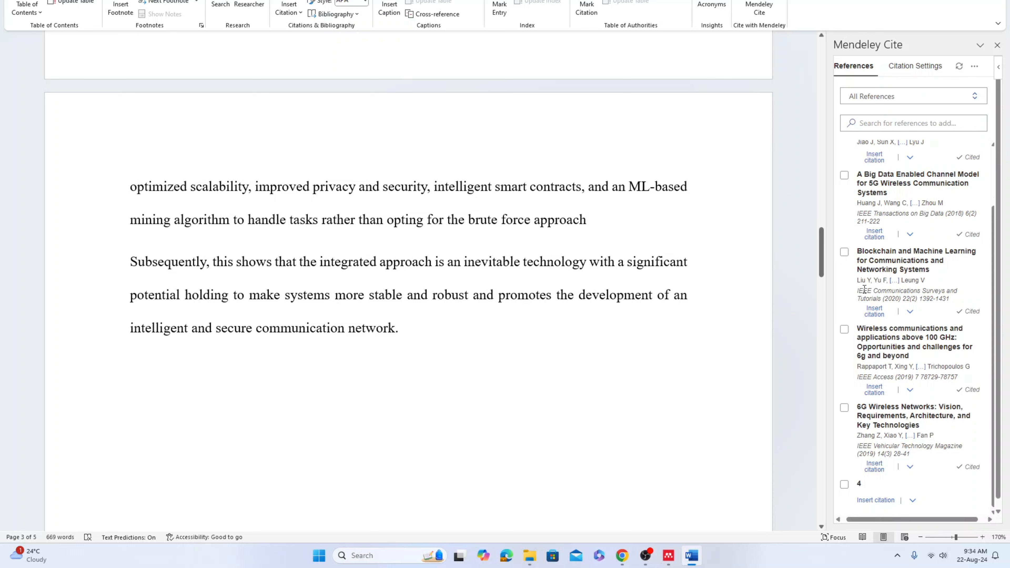
{"action": "left_click", "coordinate": [845, 253]}
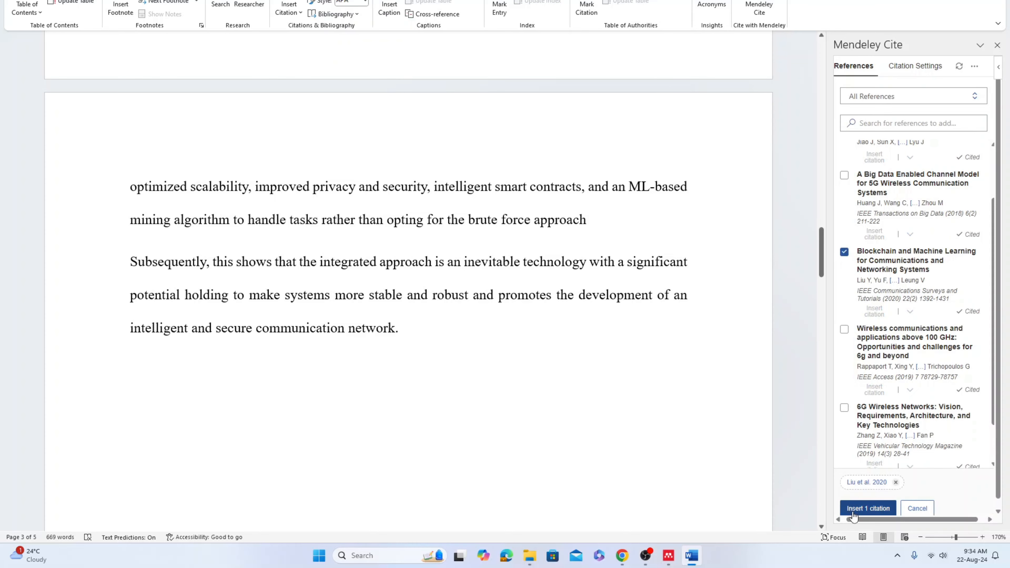
{"action": "left_click", "coordinate": [868, 508]}
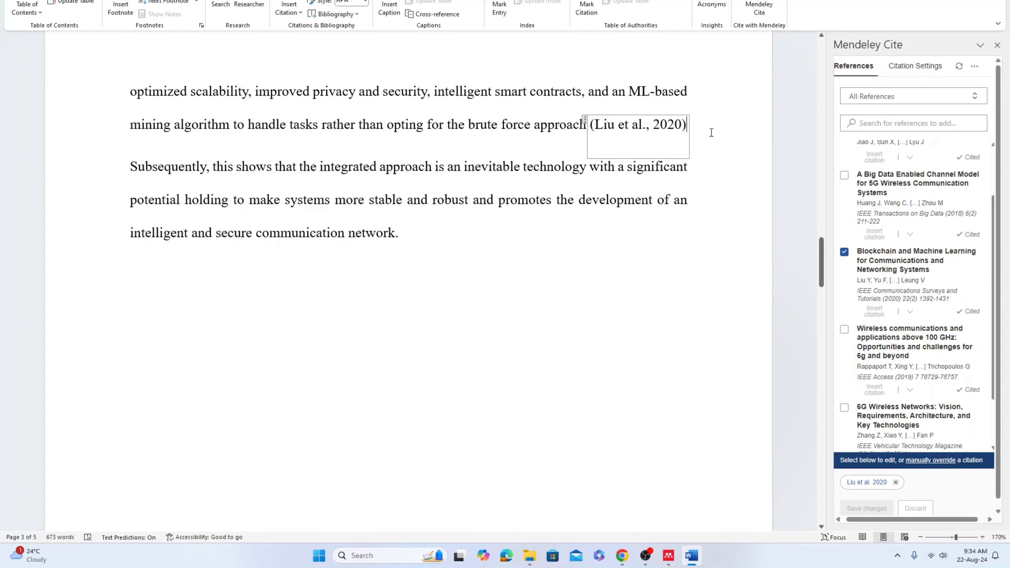
{"action": "type", "text": "."}
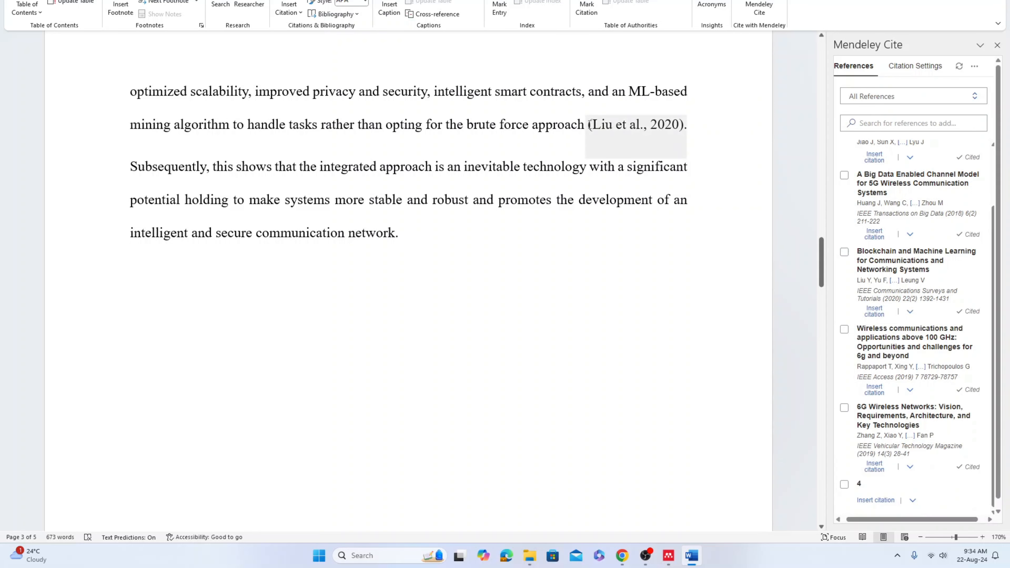
Scroll through the manuscript from the title to review the inserted citations
{"action": "left_click", "coordinate": [647, 125]}
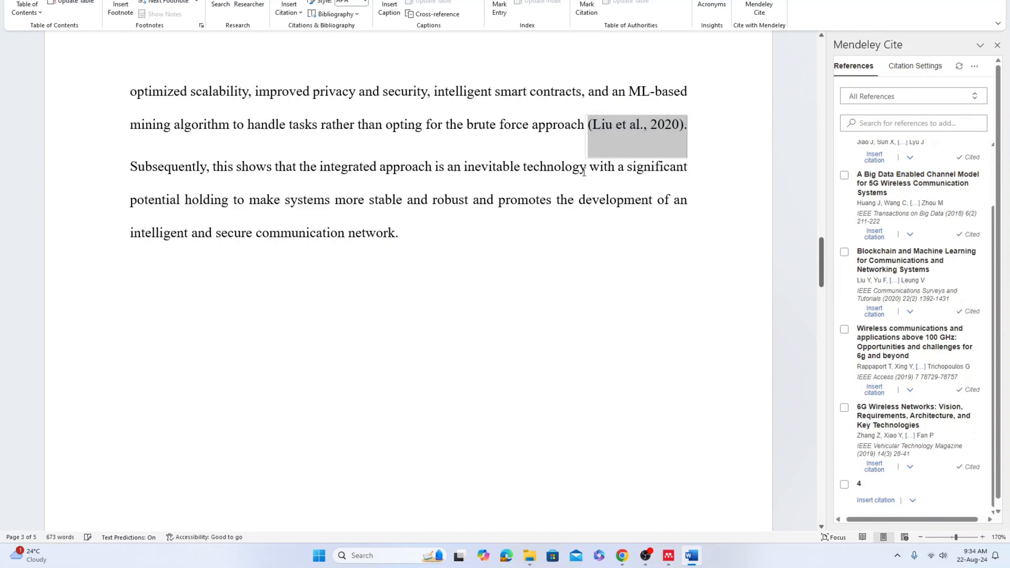
{"action": "scroll", "coordinate": [257, 238], "scroll_direction": "up", "scroll_amount": 3}
{"action": "left_click", "coordinate": [44, 0]}
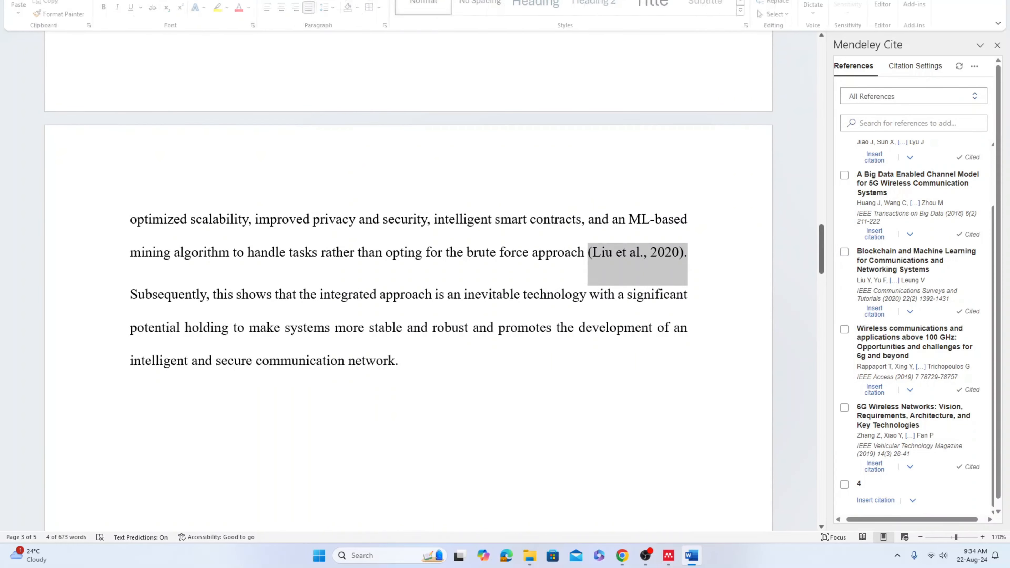
{"action": "scroll", "coordinate": [375, 374], "scroll_direction": "up", "scroll_amount": 10}
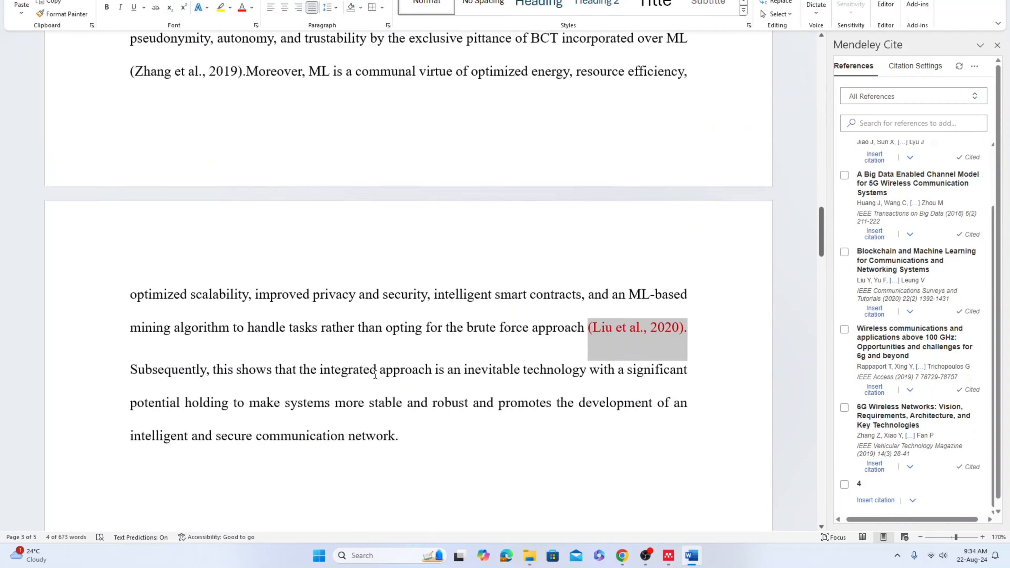
{"action": "scroll", "coordinate": [375, 374], "scroll_direction": "up", "scroll_amount": 15}
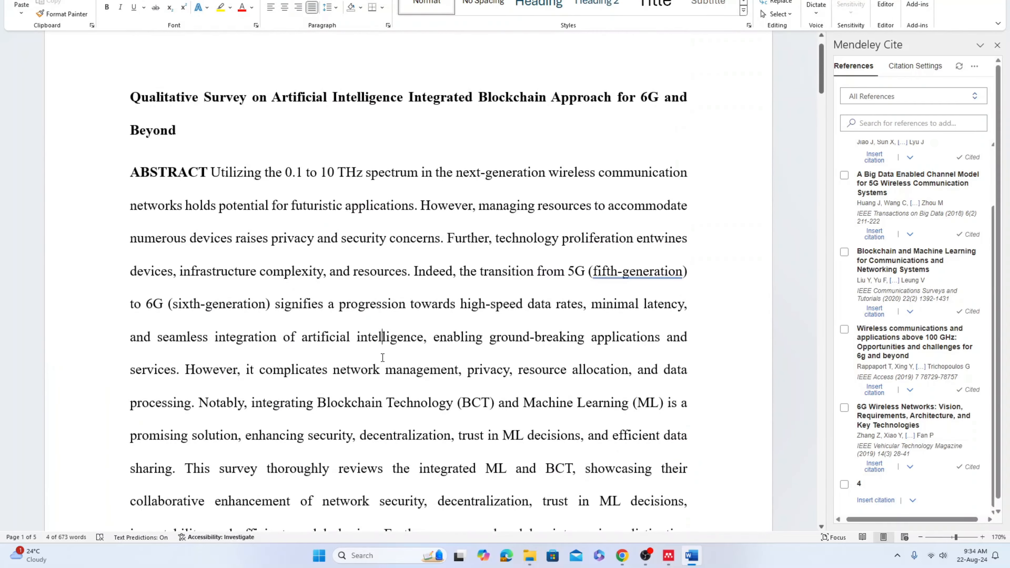
{"action": "scroll", "coordinate": [383, 358], "scroll_direction": "down", "scroll_amount": 7}
{"action": "scroll", "coordinate": [393, 354], "scroll_direction": "down", "scroll_amount": 7}
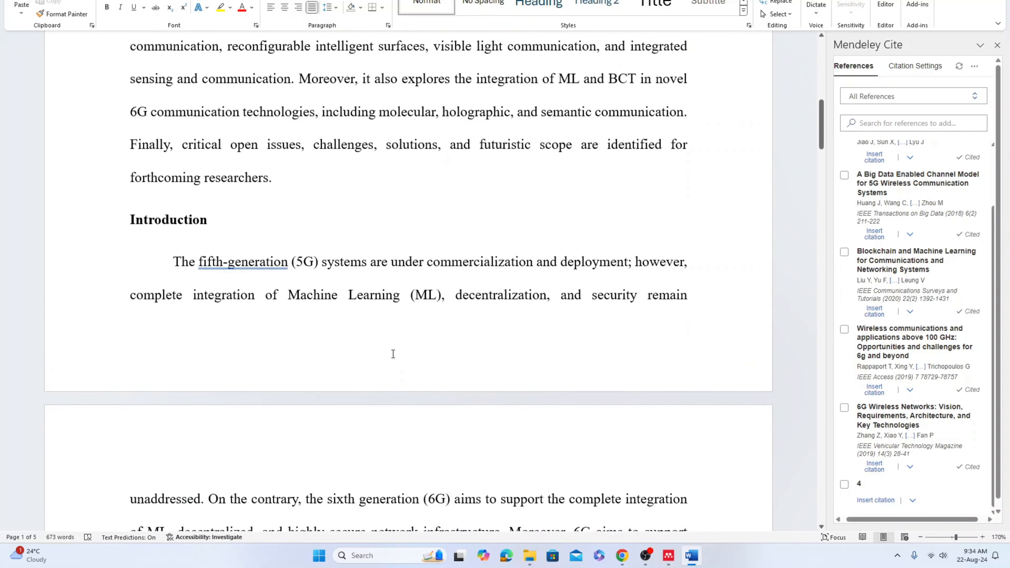
{"action": "scroll", "coordinate": [393, 354], "scroll_direction": "down", "scroll_amount": 6}
{"action": "scroll", "coordinate": [345, 194], "scroll_direction": "up", "scroll_amount": 2}
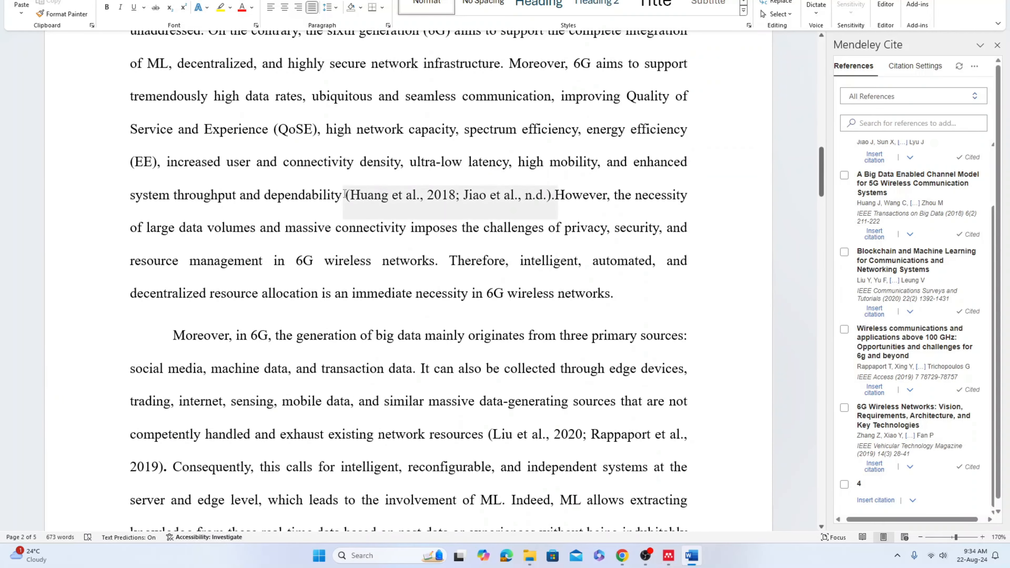
Select the (Huang et al., 2018; Jiao et al., n.d.) citation and set its font colour to red
{"action": "left_click_drag", "start_coordinate": [345, 194], "coordinate": [547, 196]}
{"action": "left_click", "coordinate": [517, 228]}
{"action": "left_click_drag", "start_coordinate": [347, 195], "coordinate": [454, 195]}
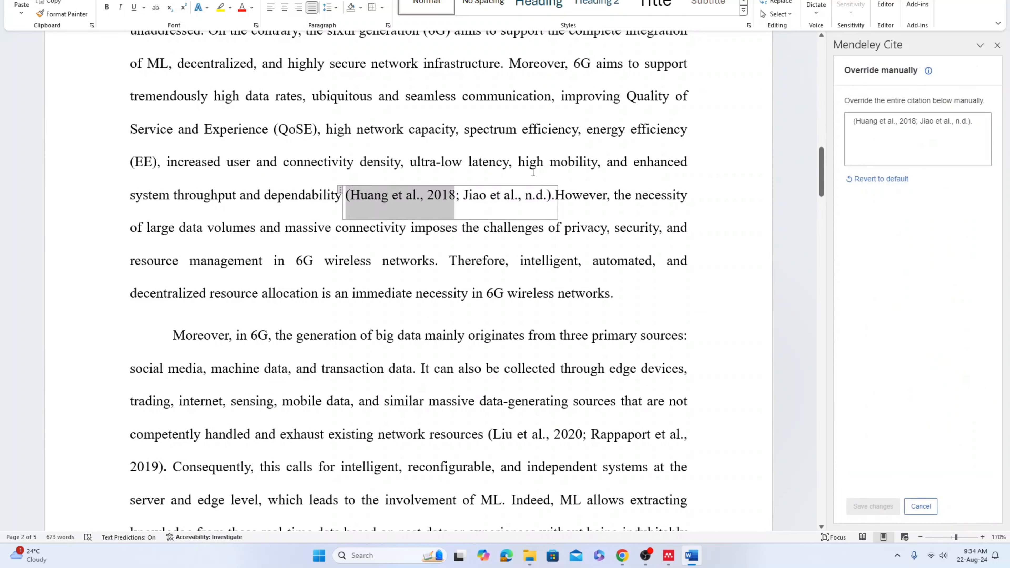
{"action": "key", "text": "shift+Right"}
{"action": "key", "text": "shift+Right"}
{"action": "key", "text": "shift+Right"}
{"action": "key", "text": "shift+Right"}
{"action": "key", "text": "shift+Right"}
{"action": "key", "text": "shift+Right"}
{"action": "key", "text": "shift+Right"}
{"action": "key", "text": "shift+Right"}
{"action": "key", "text": "shift+Right"}
{"action": "key", "text": "shift+Right"}
{"action": "key", "text": "shift+Right"}
{"action": "key", "text": "shift+Right"}
{"action": "key", "text": "shift+Right"}
{"action": "key", "text": "shift+Right"}
{"action": "key", "text": "shift+Right"}
{"action": "key", "text": "shift+Right"}
{"action": "key", "text": "shift+Right"}
{"action": "key", "text": "shift+Right"}
{"action": "key", "text": "shift+Right"}
{"action": "key", "text": "shift+Right"}
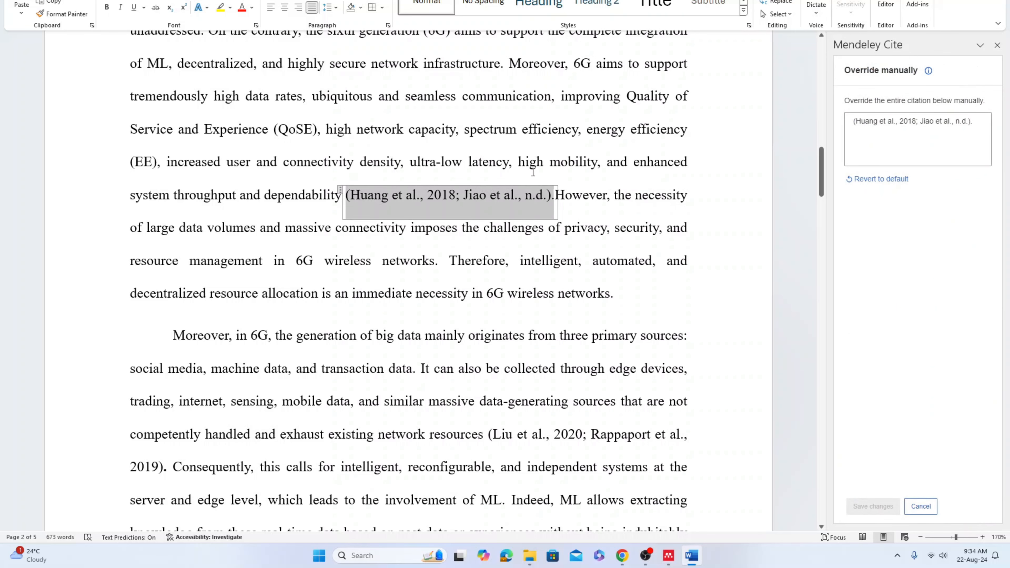
{"action": "left_click", "coordinate": [243, 9]}
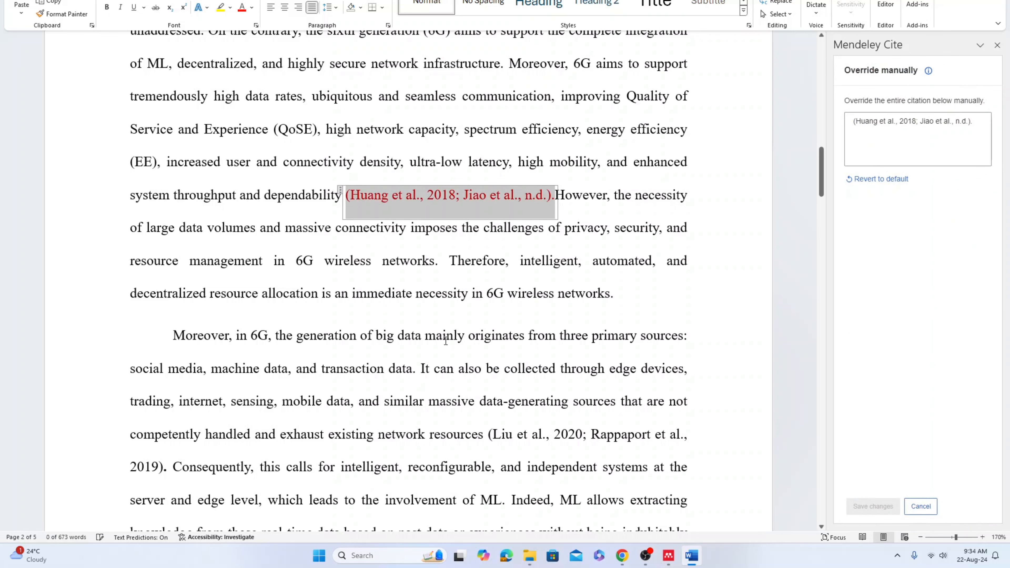
Select the (Liu et al., 2020; Rappaport et al., 2019) citation in the next paragraph and colour it red
{"action": "left_click", "coordinate": [446, 335]}
{"action": "scroll", "coordinate": [477, 239], "scroll_direction": "down", "scroll_amount": 3}
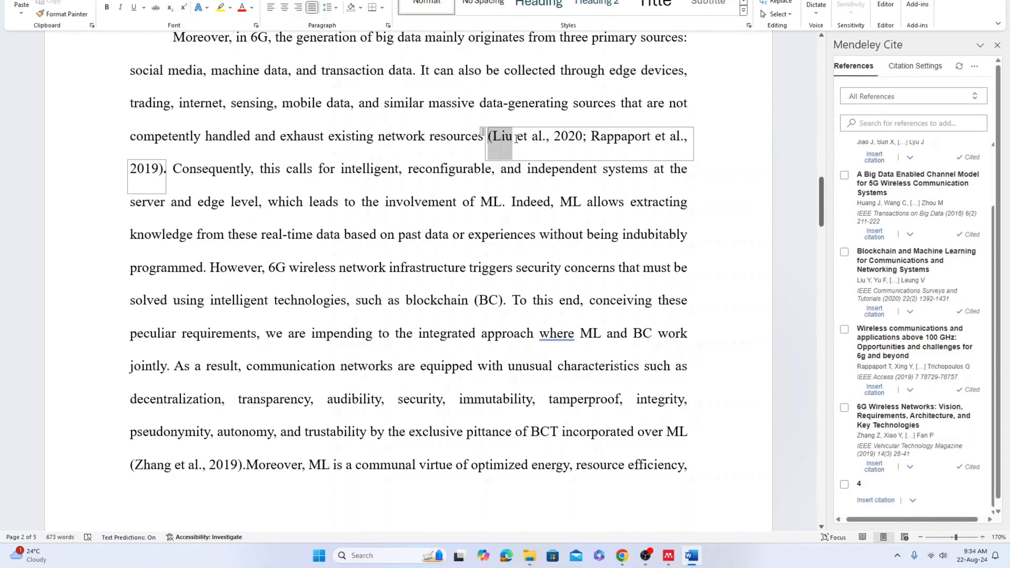
{"action": "left_click_drag", "start_coordinate": [489, 149], "coordinate": [164, 175]}
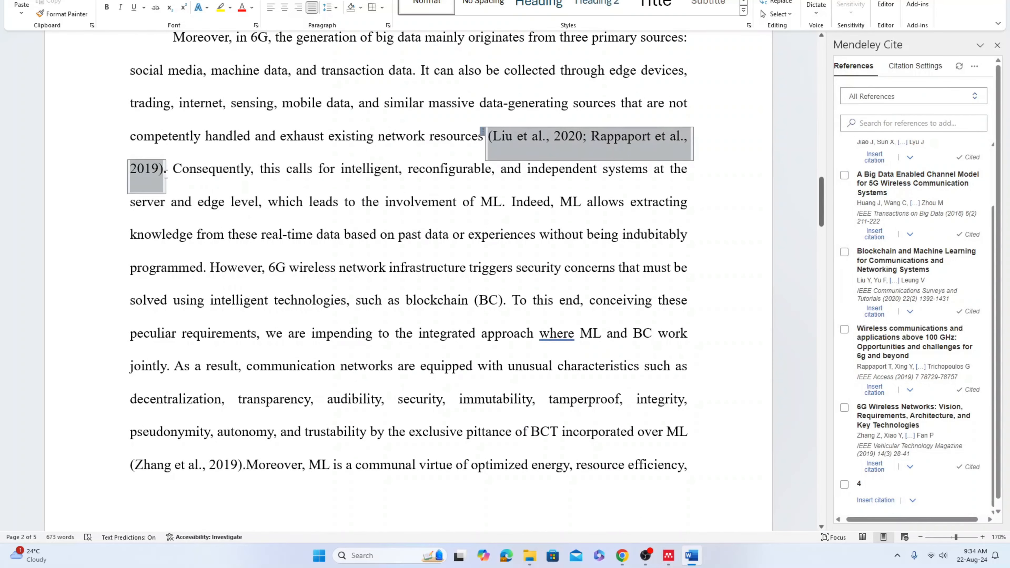
{"action": "left_click", "coordinate": [242, 9]}
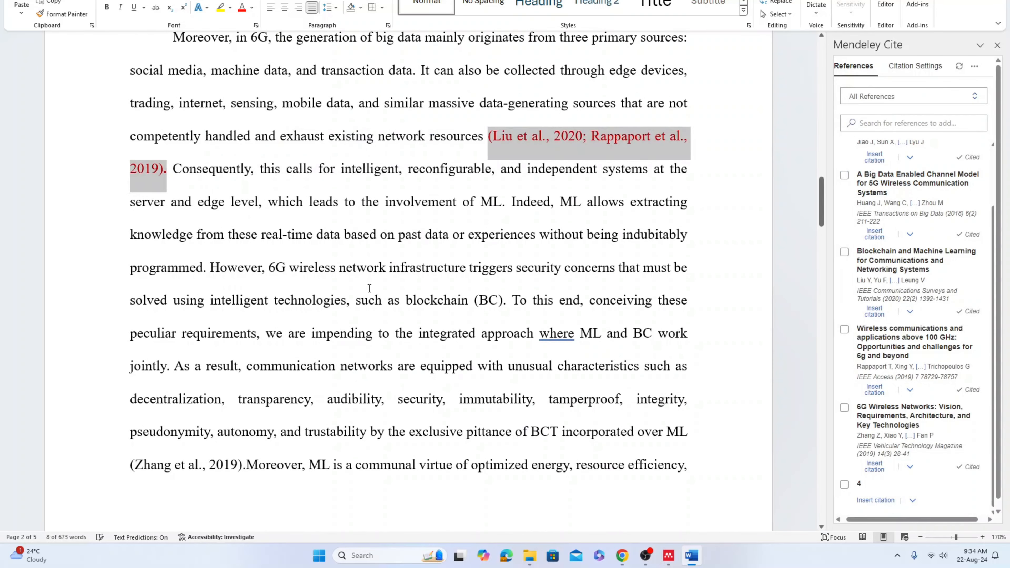
Select the (Zhang et al., 2019) citation and colour it red
{"action": "left_click", "coordinate": [437, 398]}
{"action": "scroll", "coordinate": [436, 398], "scroll_direction": "down", "scroll_amount": 5}
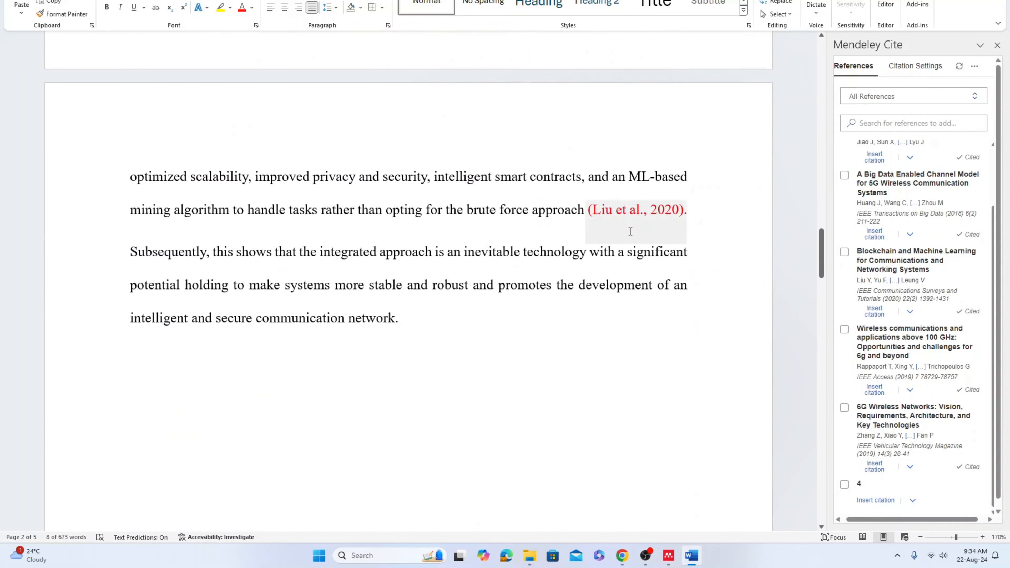
{"action": "scroll", "coordinate": [568, 402], "scroll_direction": "up", "scroll_amount": 5}
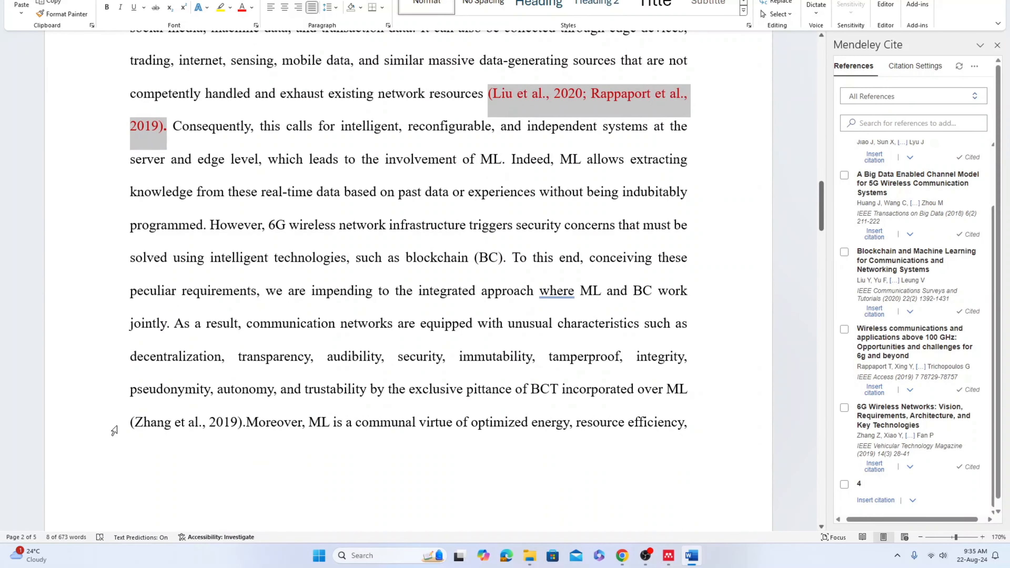
{"action": "left_click_drag", "start_coordinate": [126, 423], "coordinate": [239, 421]}
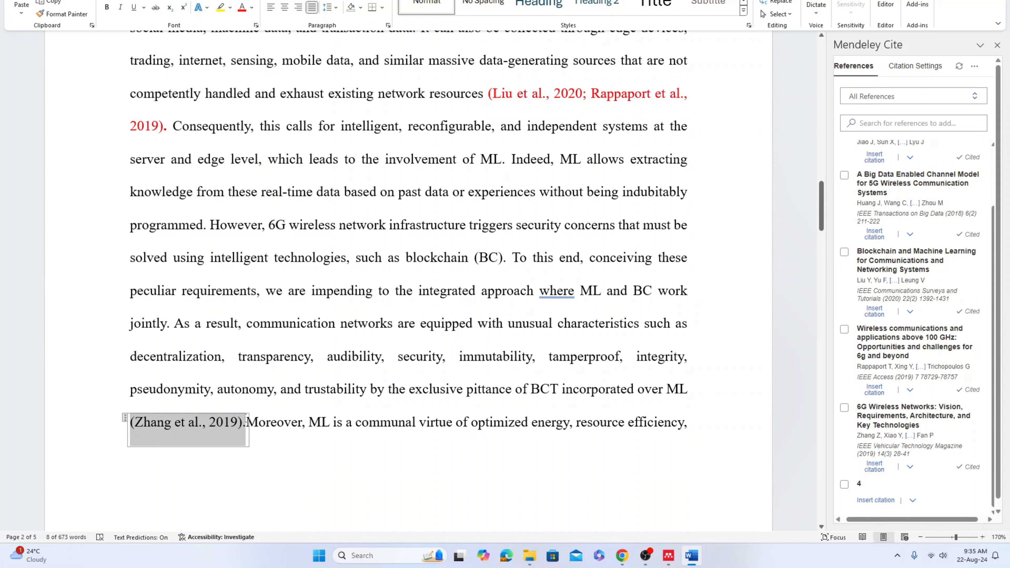
{"action": "left_click", "coordinate": [264, 245]}
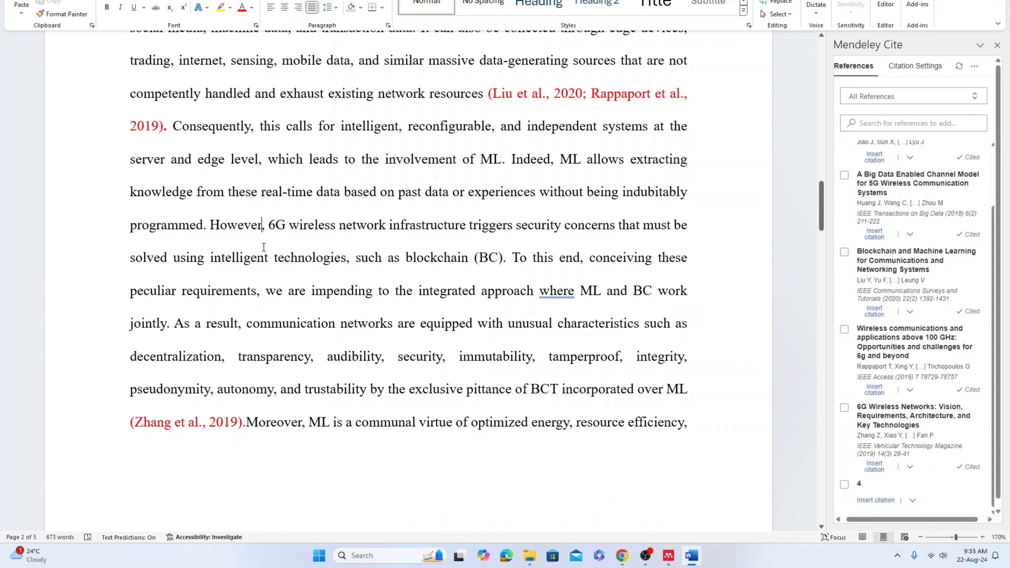
{"action": "scroll", "coordinate": [264, 246], "scroll_direction": "down", "scroll_amount": 5}
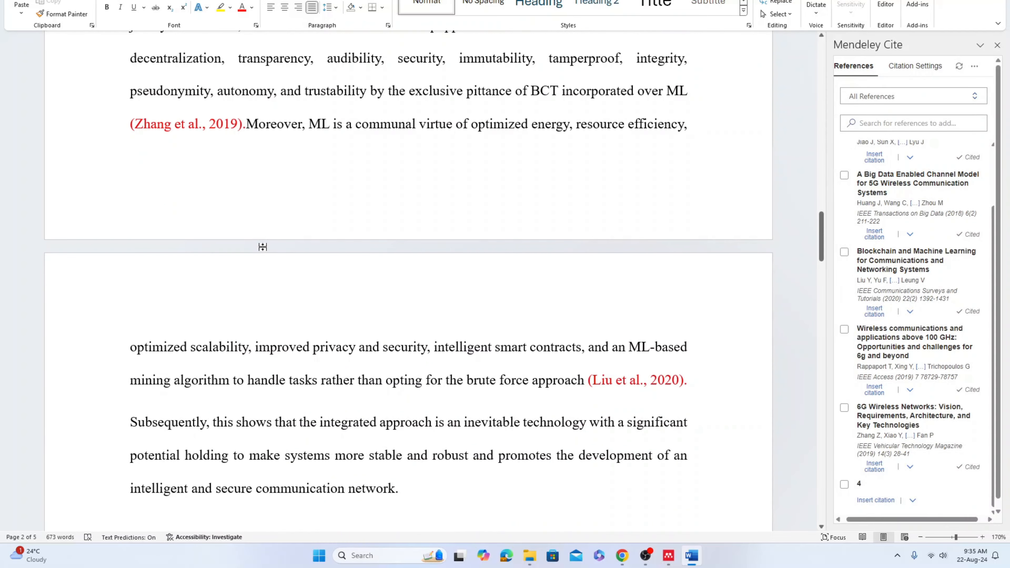